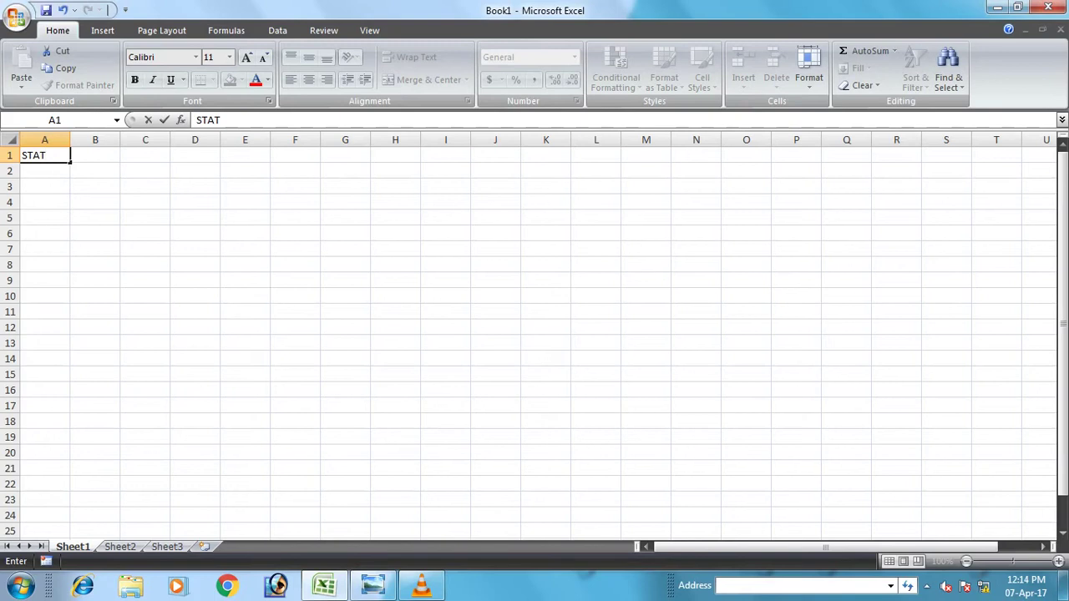
Zoom the worksheet in to 150%
left_click(946, 485)
left_click(1058, 561)
left_click(1058, 562)
left_click(1059, 561)
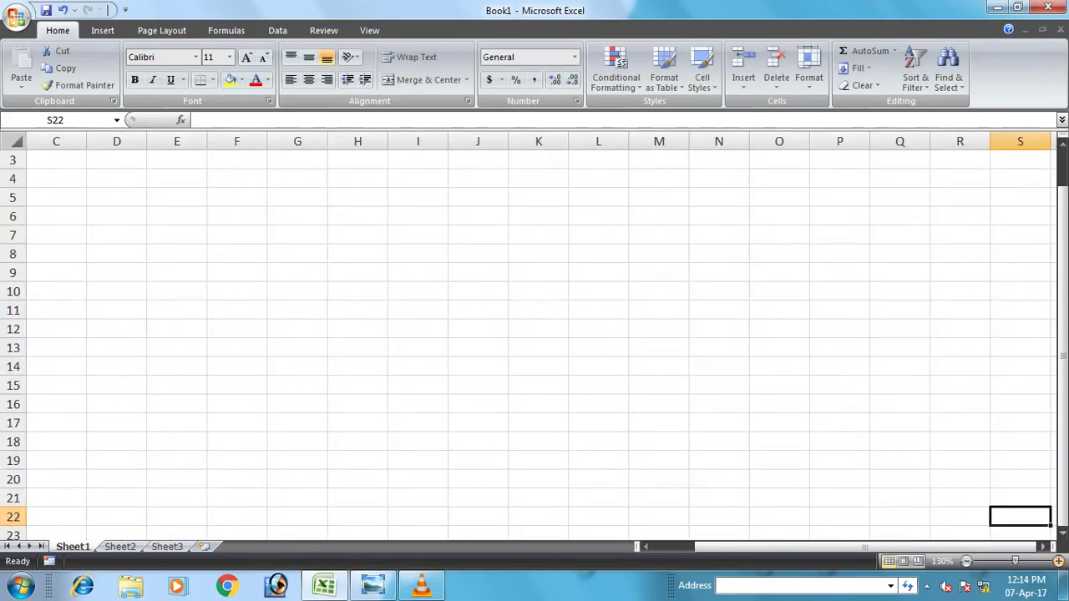
left_click(1059, 561)
left_click(1058, 561)
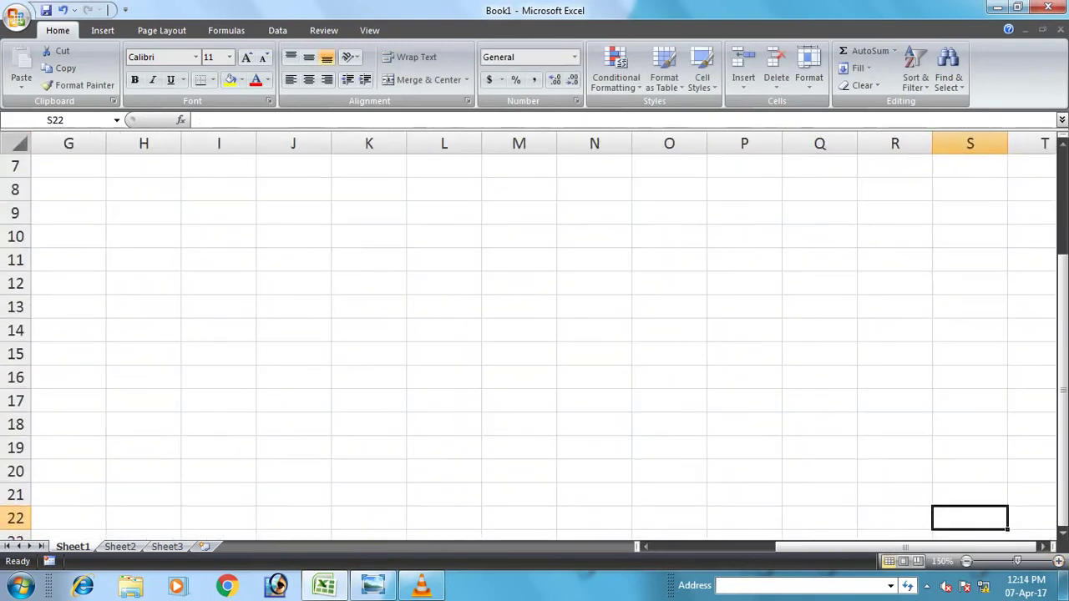
Enter the titles STATIONARY COMPANY in A1 and SALES REPORT in A2
scroll(69, 307, "up", 2)
left_click(68, 307)
left_click(68, 166)
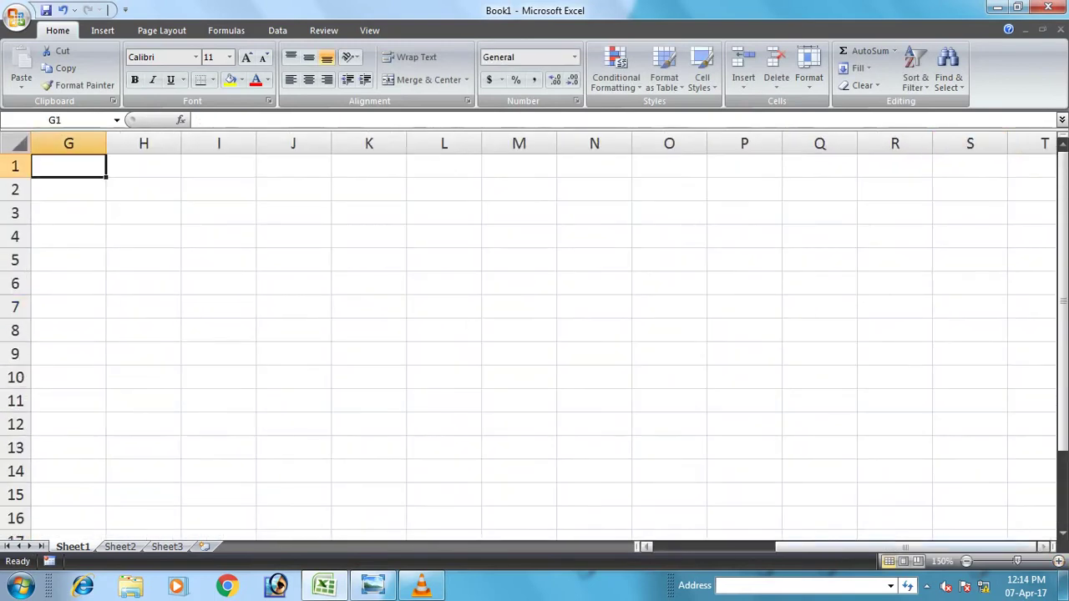
left_click_drag(990, 547, 869, 546)
left_click(68, 166)
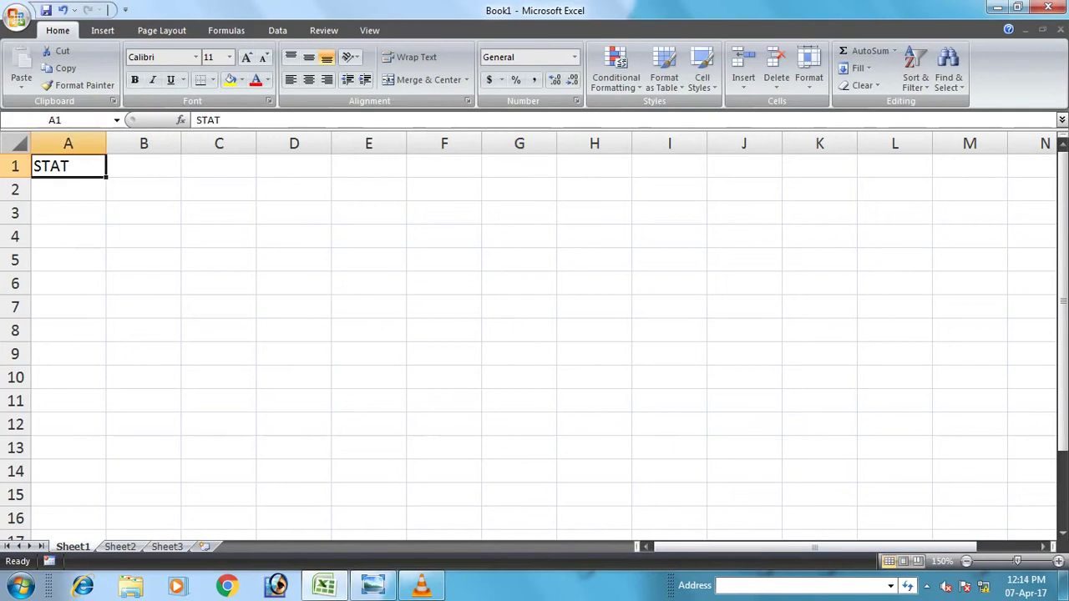
type("STATIONARY COMPANY")
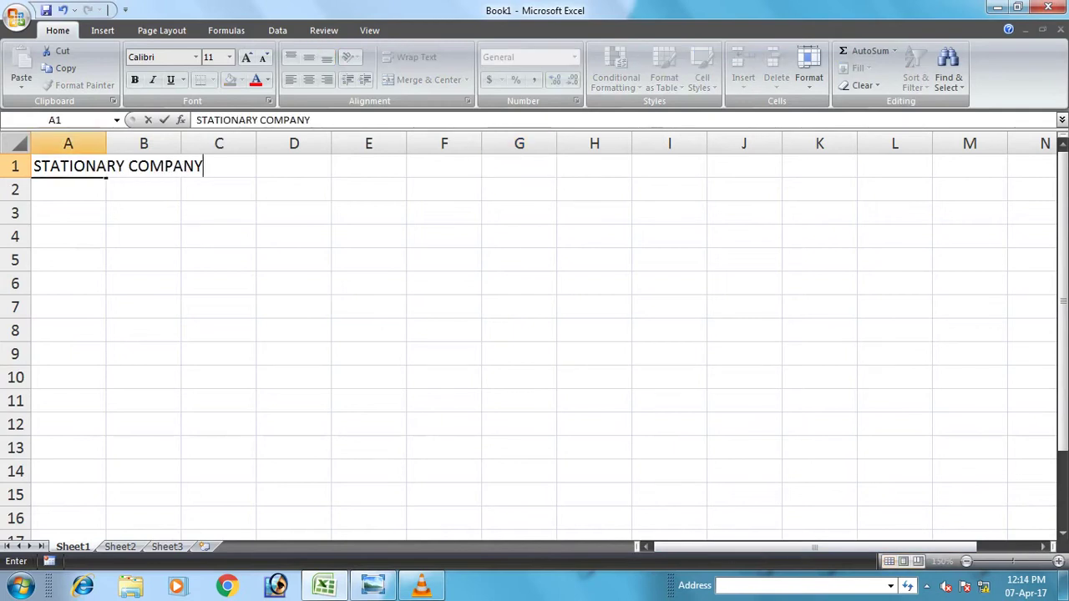
key("Return")
type("SAL")
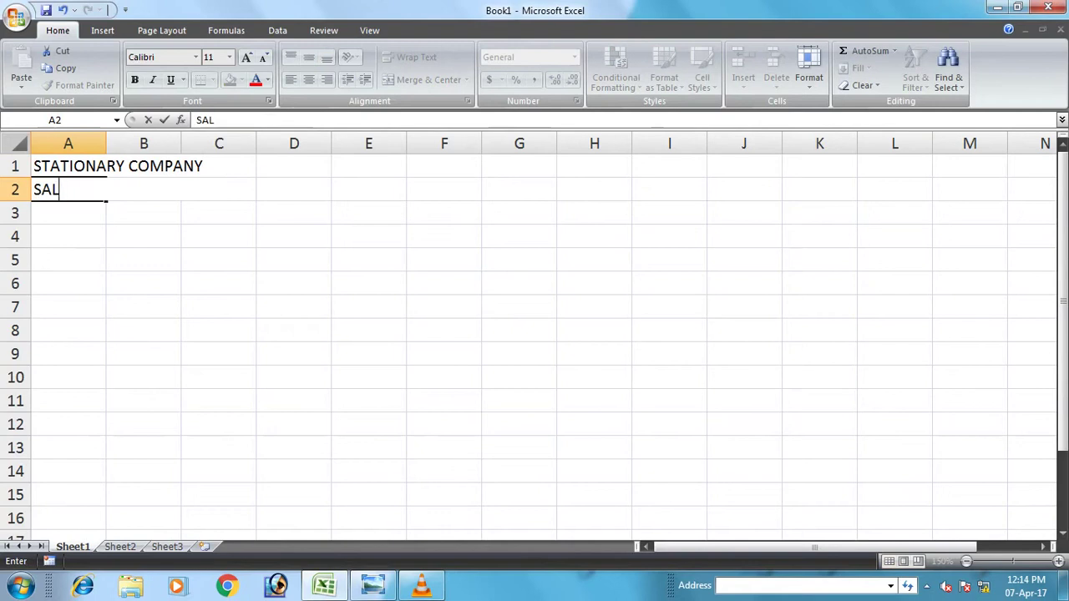
type("ES REPORT")
key("Return")
Enter the report period MONTH JANUARY TO DECEMBER 2016 in A3
type("FOR THE")
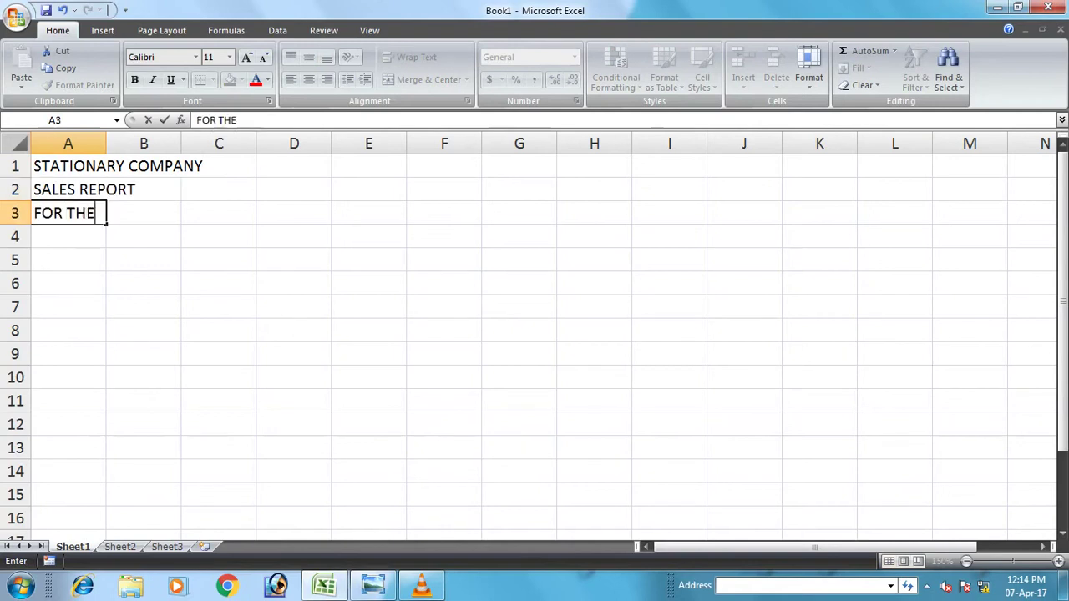
key("BackSpace")
key("BackSpace")
key("BackSpace")
key("BackSpace")
key("BackSpace")
key("BackSpace")
type("MONTH")
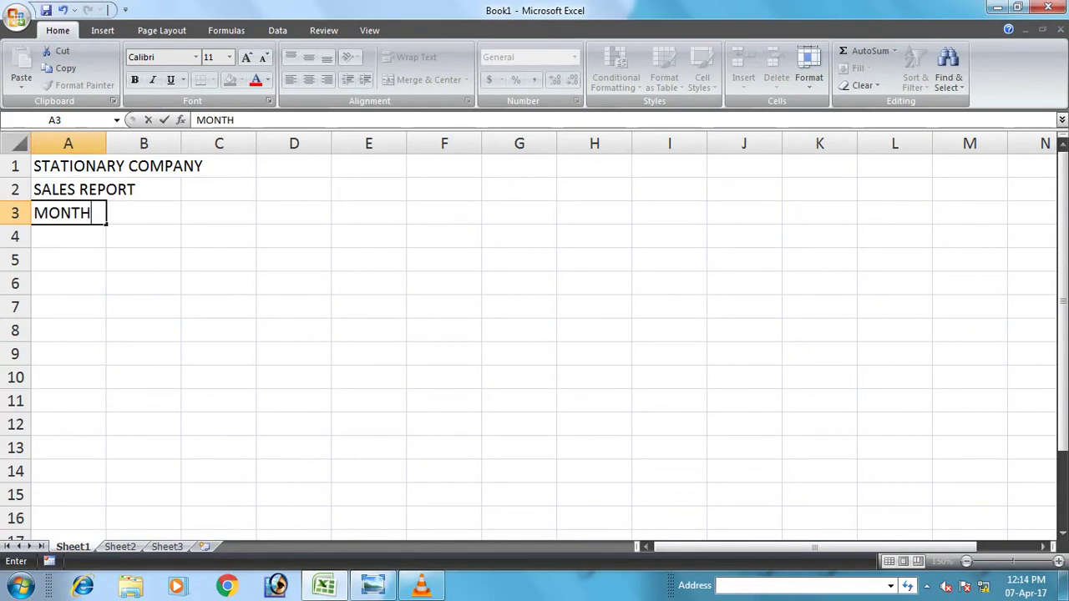
type(" JANU")
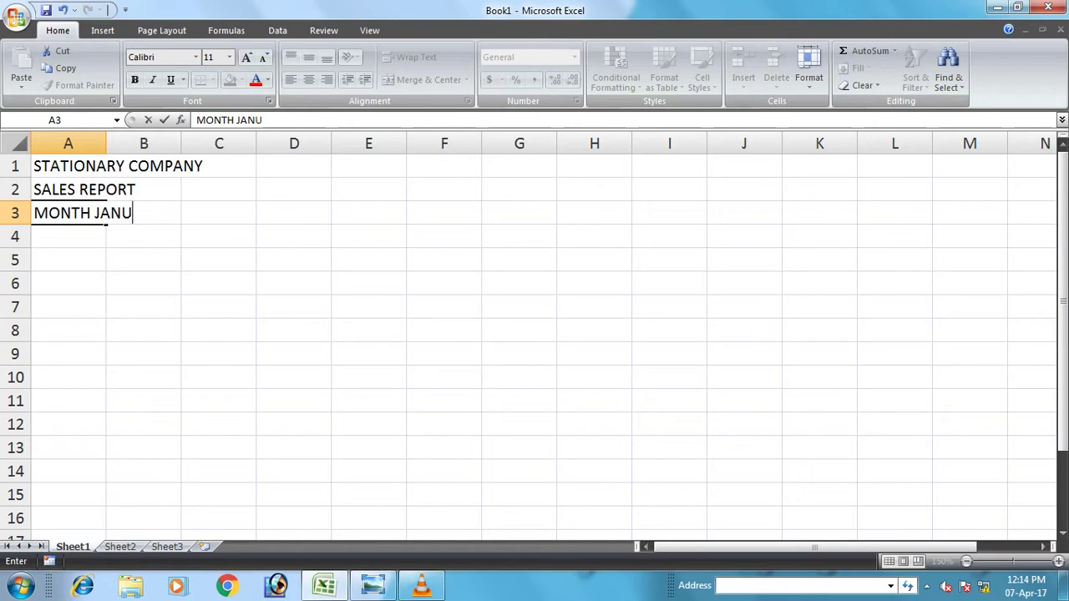
type("ARY TO DEN")
type("EMBER")
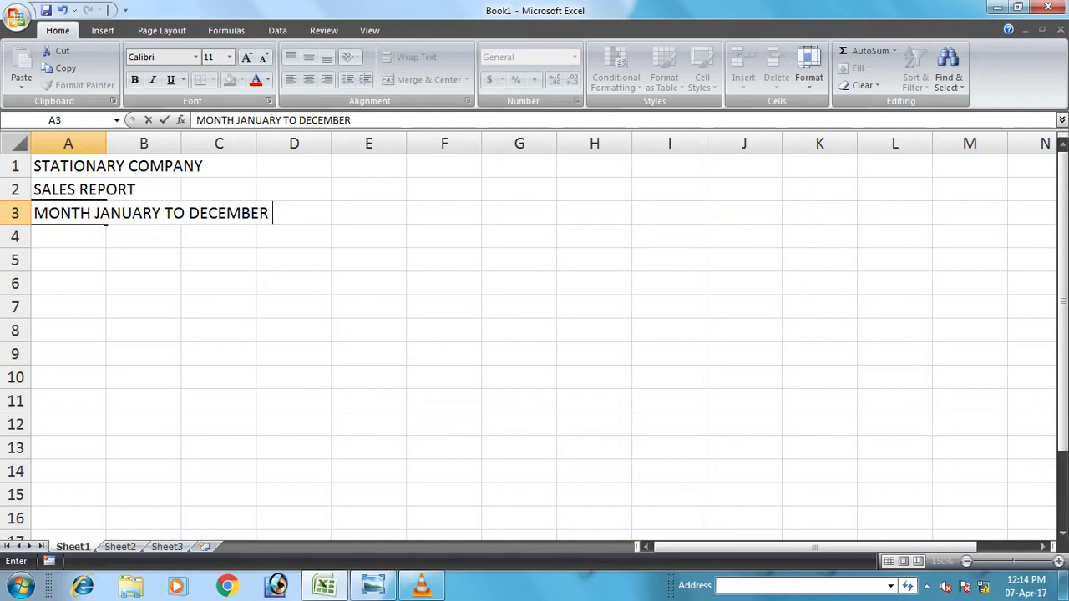
type(" 2016")
key("Return")
Replace the word MONTH at the start of the A3 text with FROM
key("Up")
key("F2")
key("Home")
key("Delete")
key("Delete")
key("Delete")
key("Delete")
key("Delete")
type("FROM")
key("Return")
Enter the headings S.NO., NAME OF PRODUCTS and RATE in A4:C4
type("S.N")
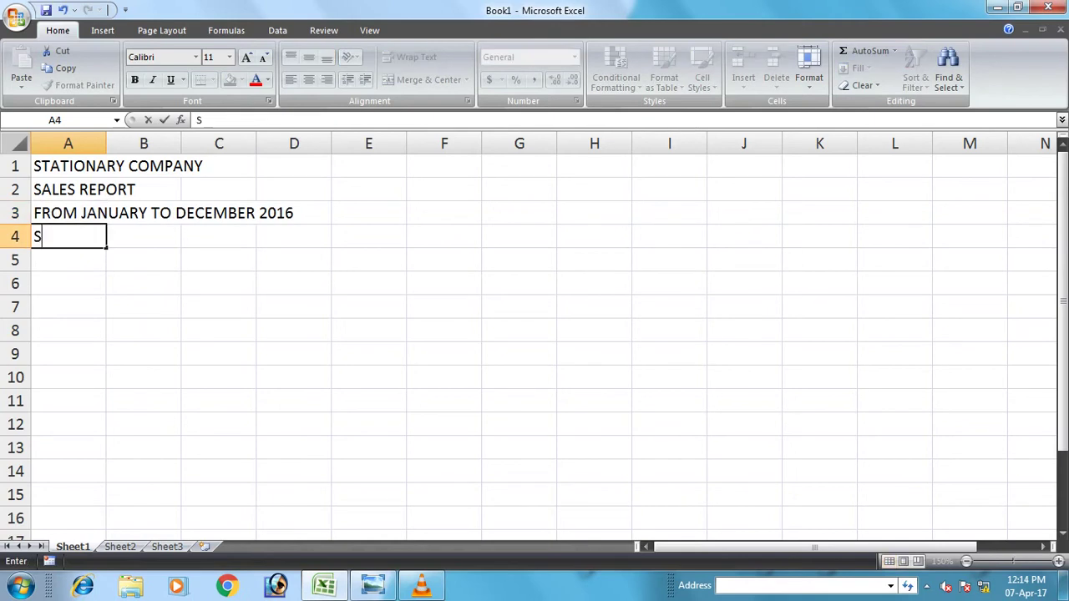
key("Tab")
type("NAME OF PRODUCTS")
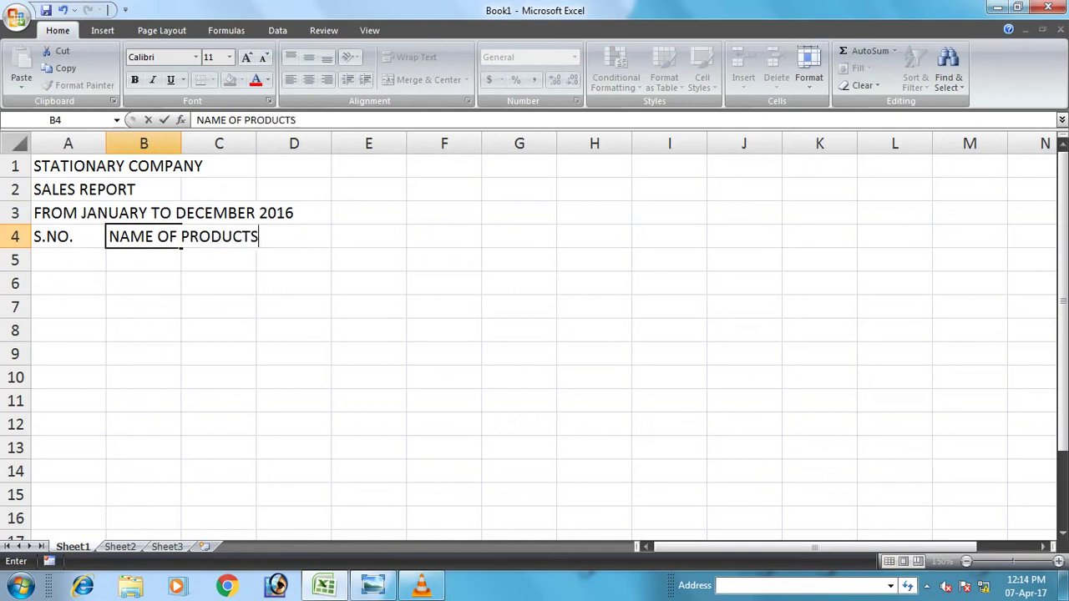
key("Tab")
type("RATE")
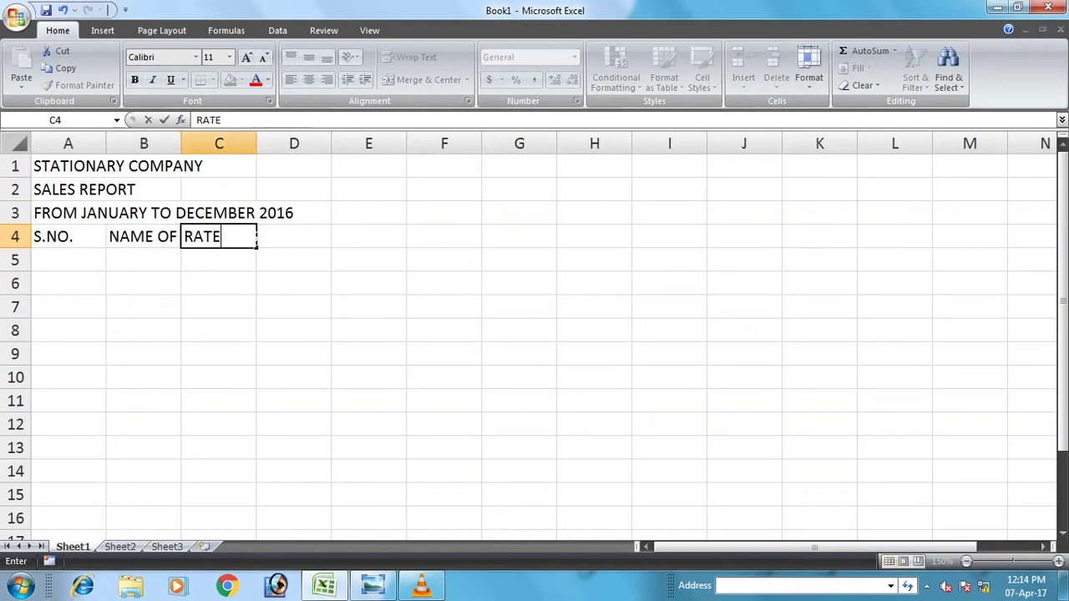
key("Tab")
Enter JAN in D4 and fill the month series across to DEC in O4
type("JAN")
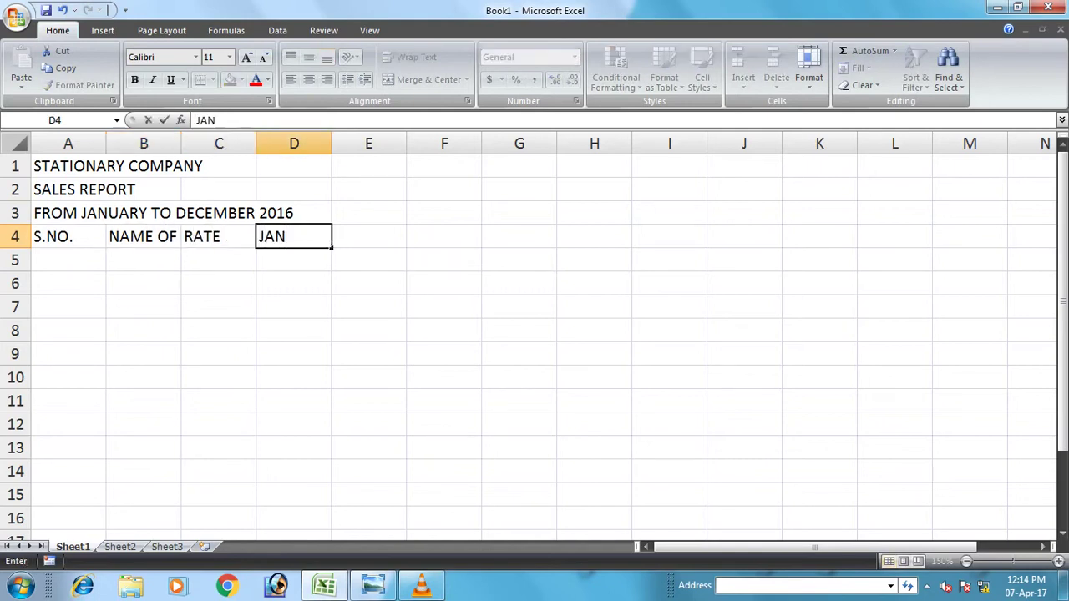
key("Tab")
left_click(293, 236)
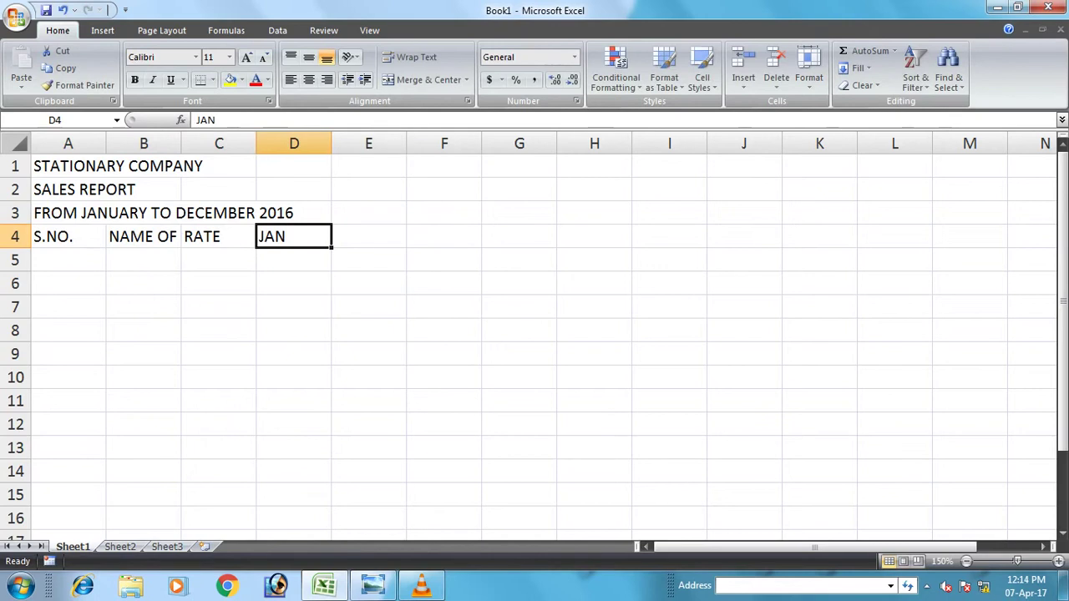
left_click_drag(332, 248, 919, 247)
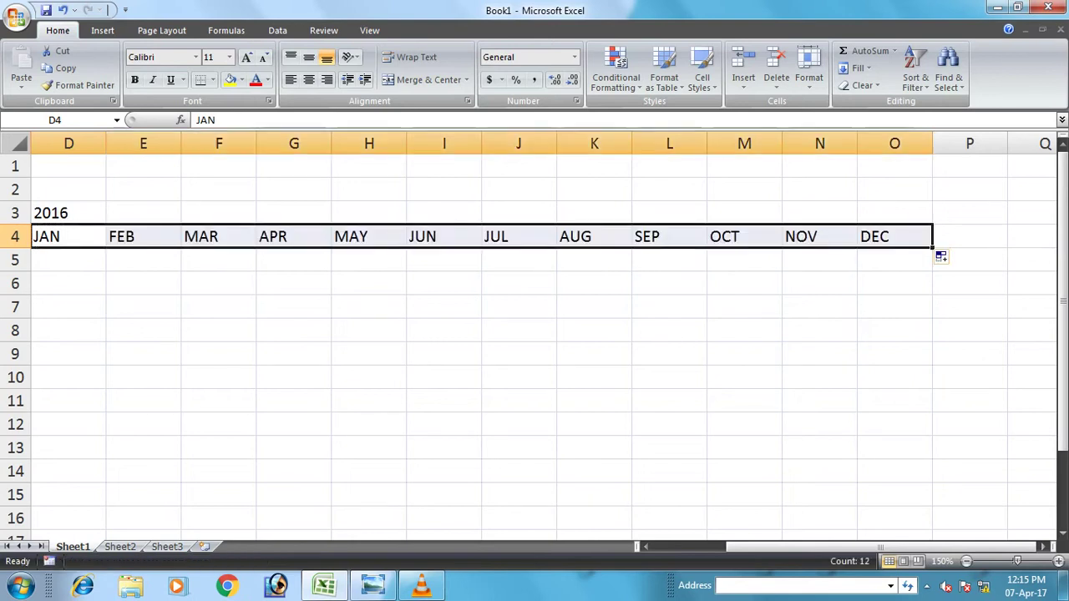
Enter the heading TOTAL in P4, after the DEC column
left_click(969, 237)
type("TOTA")
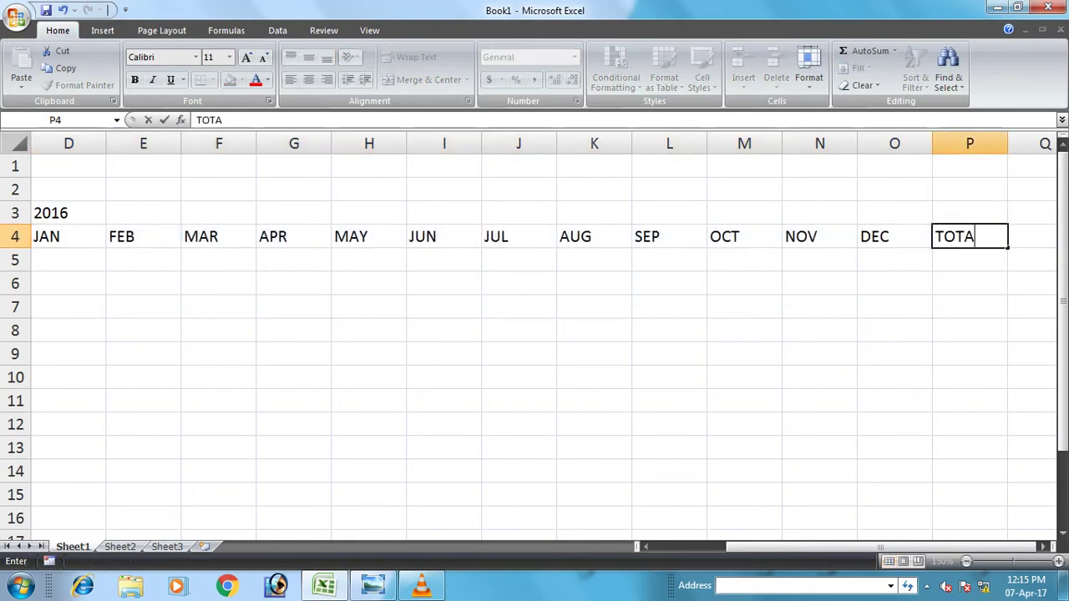
key("Return")
Narrow columns C through P to a uniform width that just fits their headings
key("Up")
key("Left")
key("Left")
key("Left")
key("Left")
key("Left")
key("Left")
key("Left")
key("Left")
key("Left")
key("Left")
key("Left")
key("Left")
key("Left")
key("Left")
key("Left")
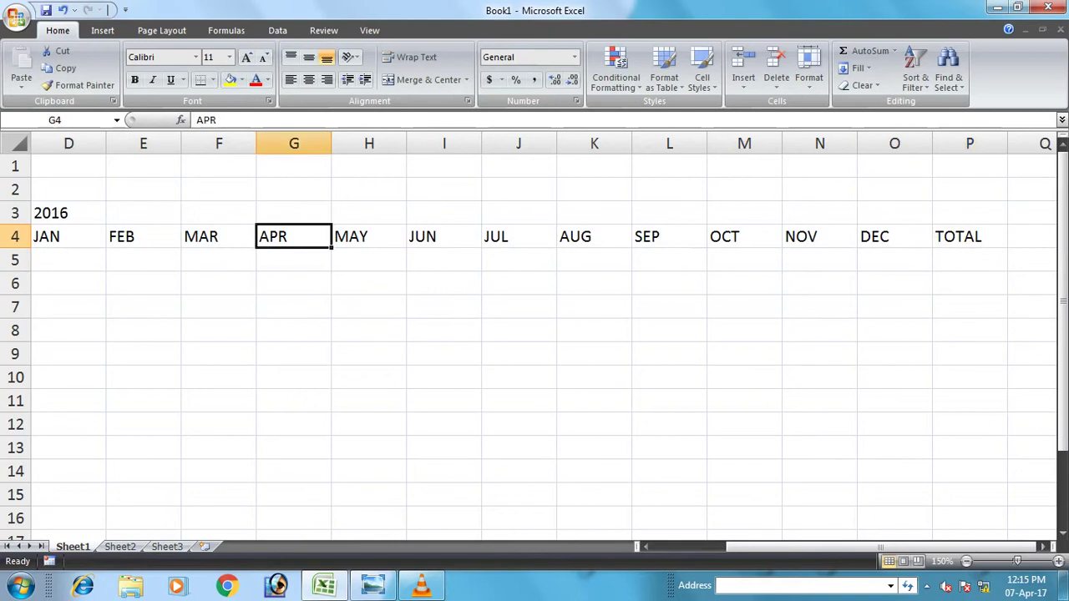
left_click_drag(219, 144, 944, 144)
left_click_drag(857, 144, 834, 144)
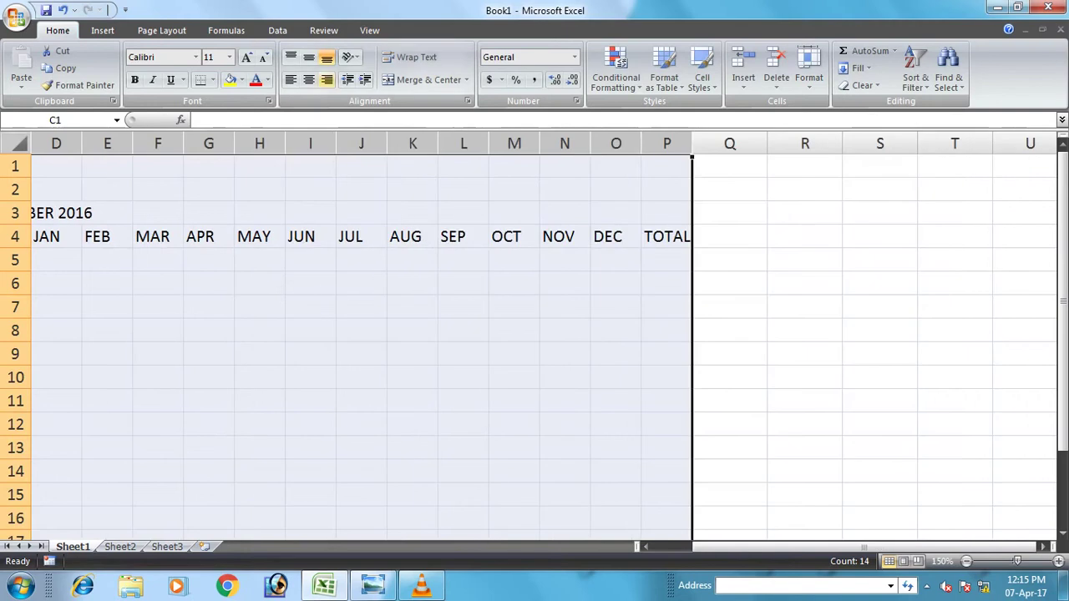
Center the contents of columns C through P horizontally and vertically
left_click(309, 79)
left_click(309, 57)
left_click(359, 306)
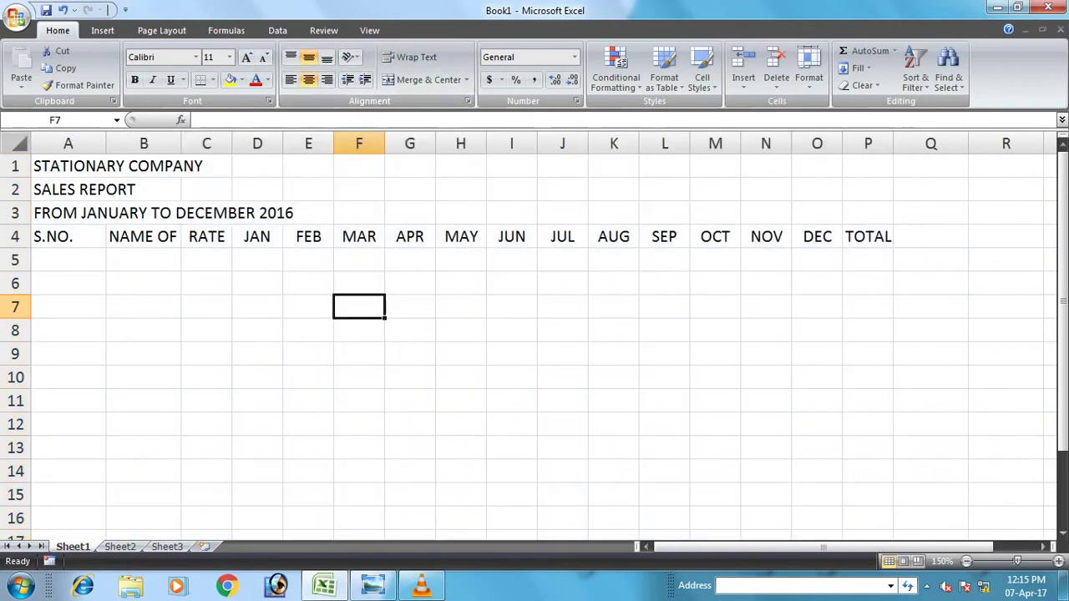
Narrow column A to fit S.NO. and widen column B to fit NAME OF PRODUCTS
left_click_drag(106, 144, 80, 144)
left_click_drag(155, 143, 242, 144)
Enter the serial numbers 1 to 5 in A5:A9
left_click(56, 260)
type("1")
key("Return")
type("2")
key("Return")
type("3")
key("Return")
type("4")
key("Return")
type("5")
key("Return")
List the products PEN, SHARPNER, ERASER, PENCIL and INK in B5:B9
key("Up")
key("Up")
key("Up")
key("Up")
key("Up")
key("Up")
left_click(56, 259)
left_click(161, 259)
type("PEN")
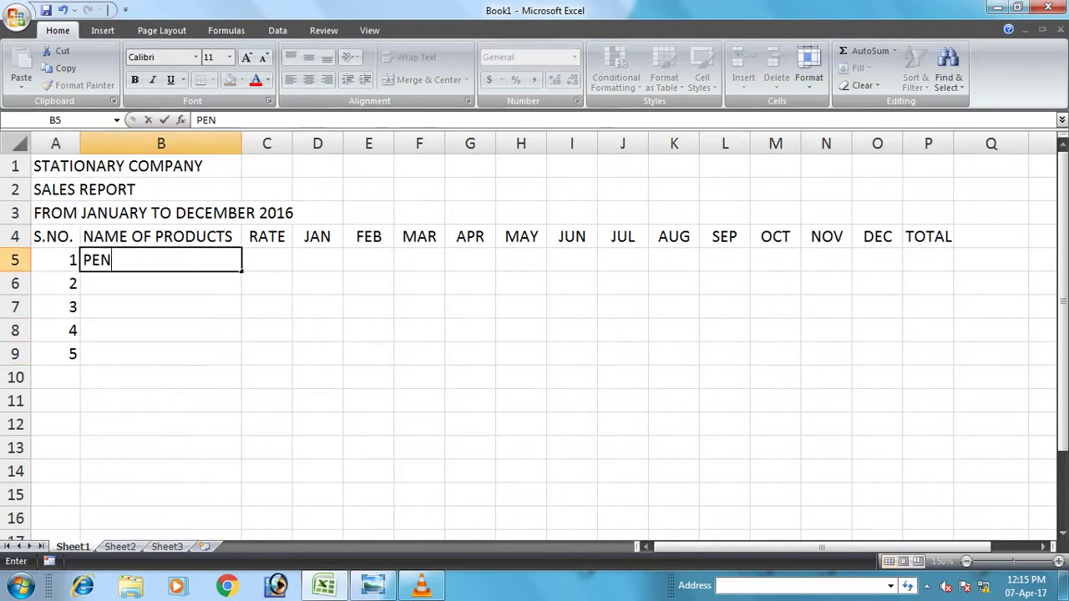
key("Return")
type("SHARPNER")
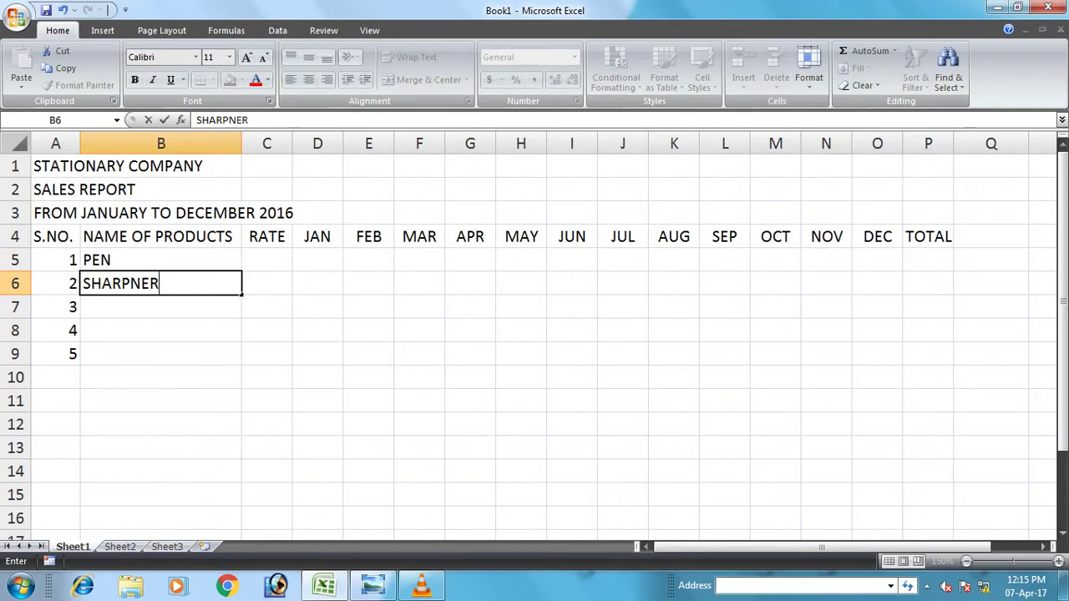
key("Return")
type("ERASER")
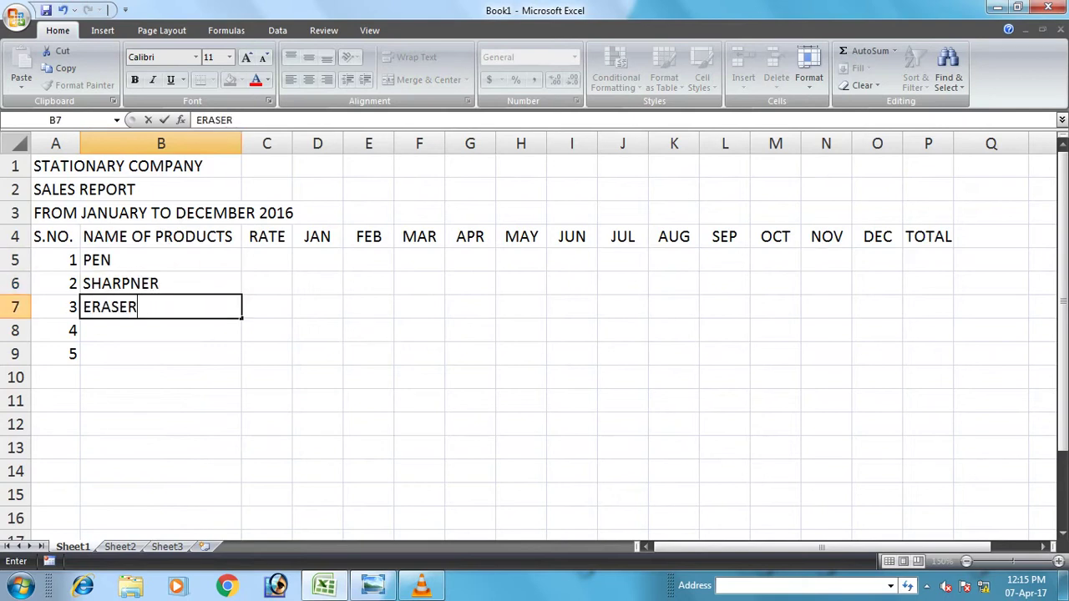
key("Return")
type("PECI")
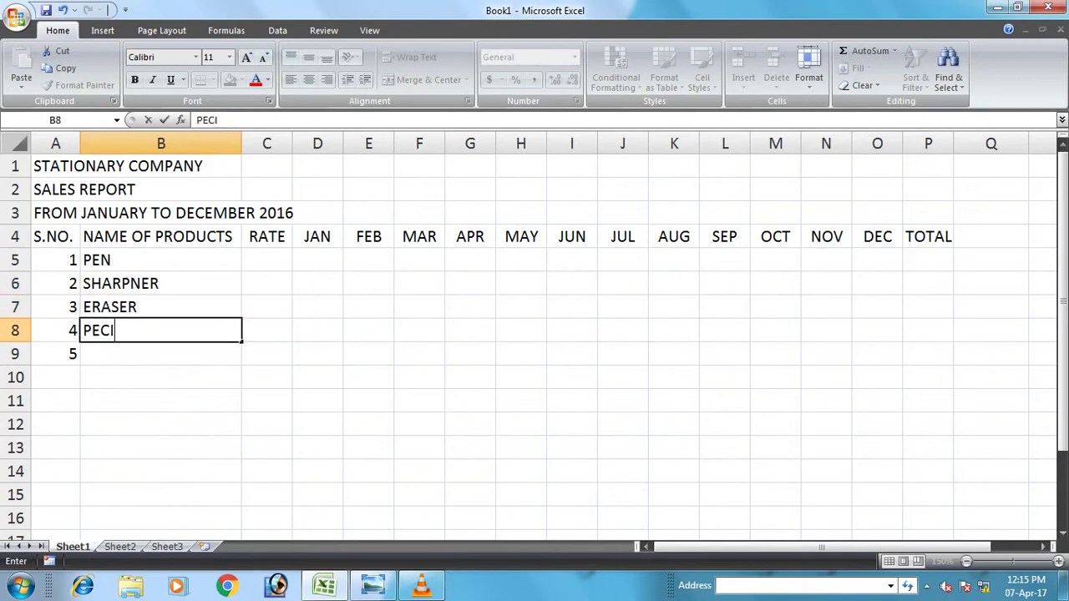
type("L")
key("Return")
key("Up")
type("PENCIL")
key("Return")
type("INK")
key("Return")
Enter the product rates 10, 5, 5, 5 and 6 in C5:C9
key("Return")
key("Up")
key("Up")
key("Up")
key("Up")
key("Up")
key("Up")
key("Right")
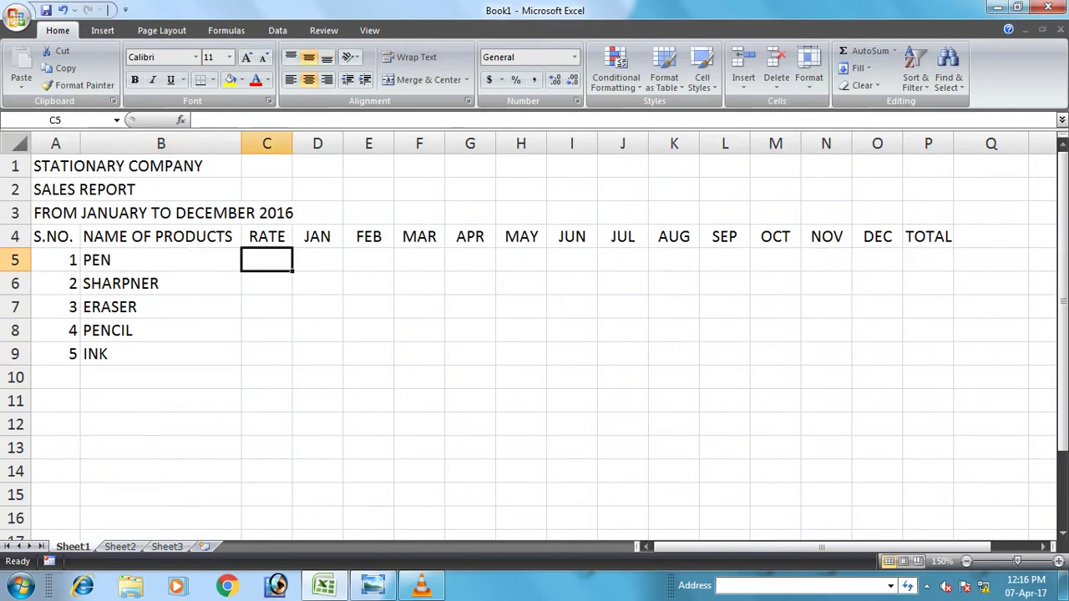
type("10")
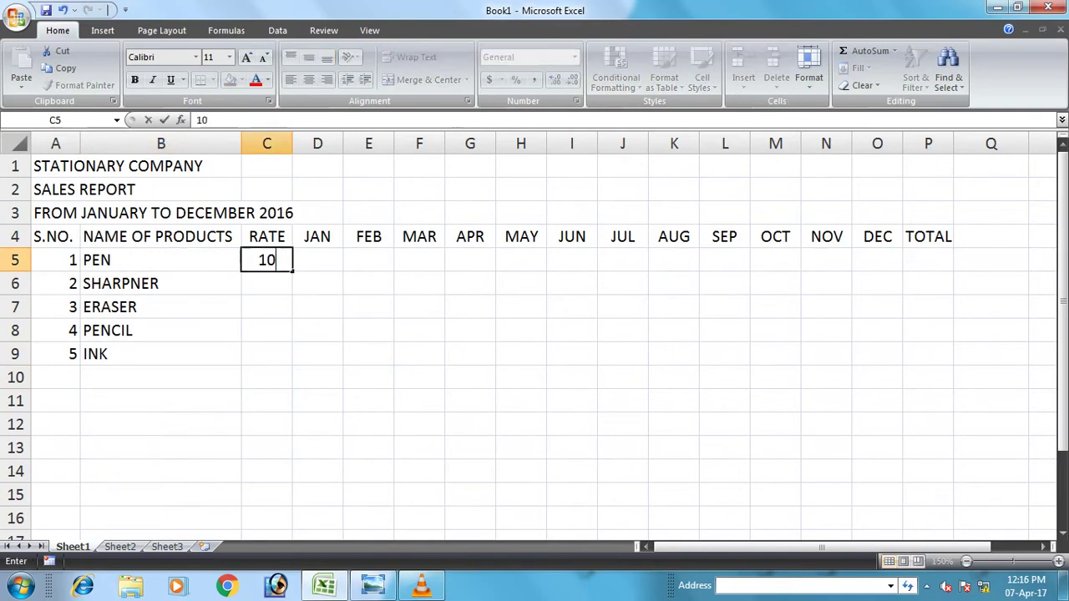
key("Return")
type("5")
key("Return")
type("5")
key("Return")
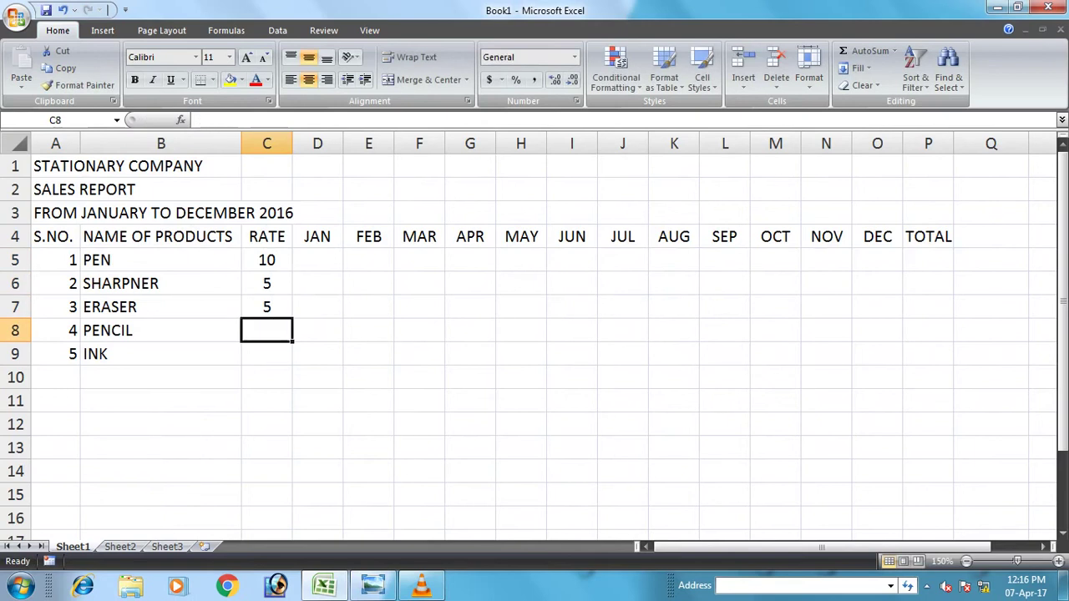
type("5")
key("Return")
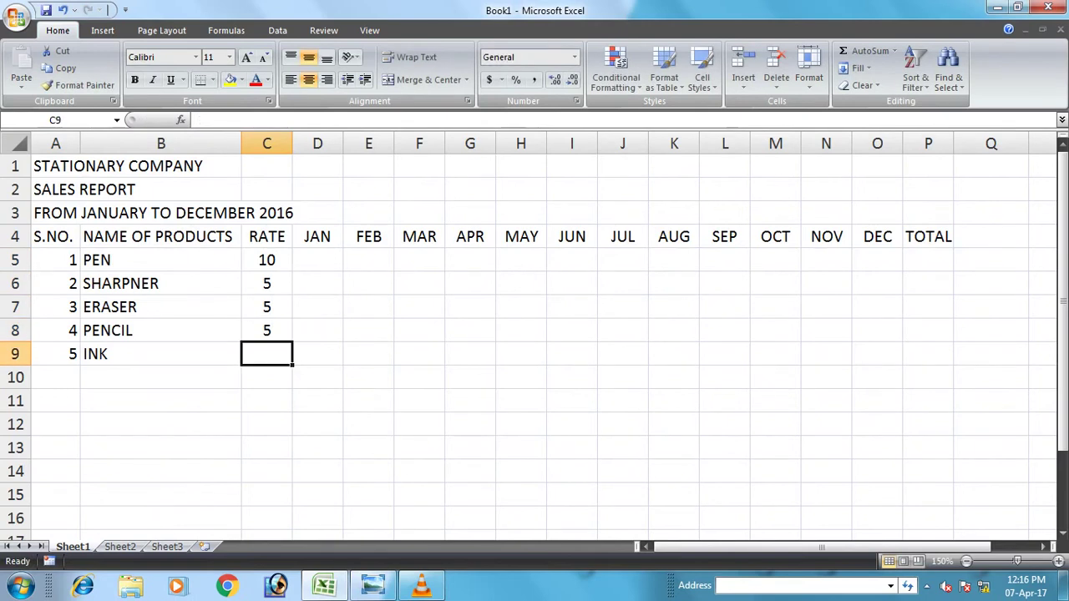
type("6")
key("Up")
Enter the January quantities 5, 6, 2, 5 and 5 in D5:D9
key("Up")
key("Up")
key("Up")
key("Right")
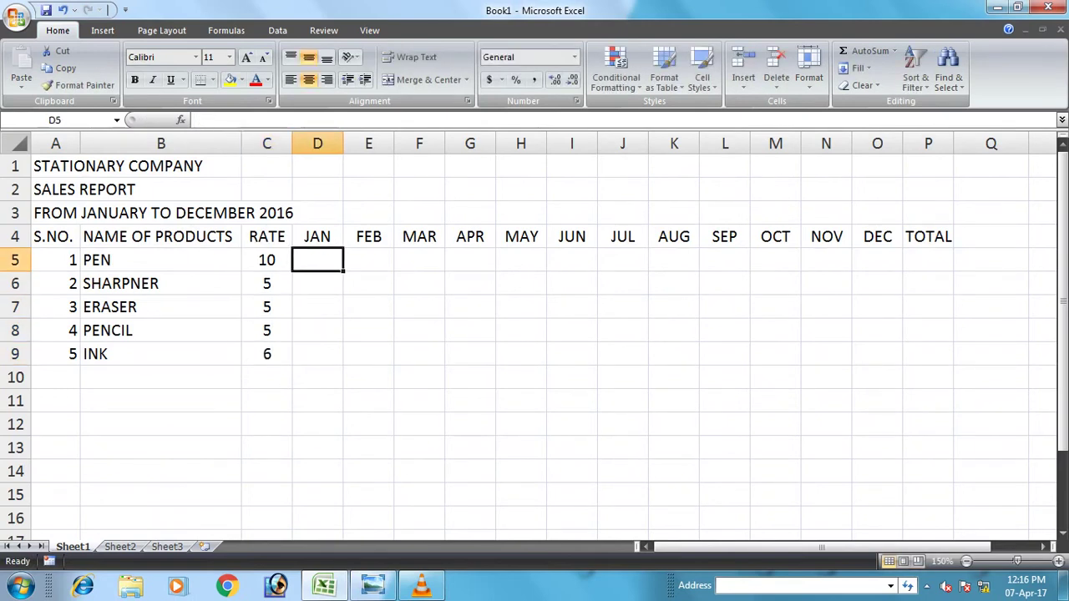
type("5")
key("Return")
type("6")
key("Return")
type("2")
key("Return")
type("5")
key("Return")
type("5")
key("Return")
key("Up")
key("Up")
key("Up")
key("Up")
key("Up")
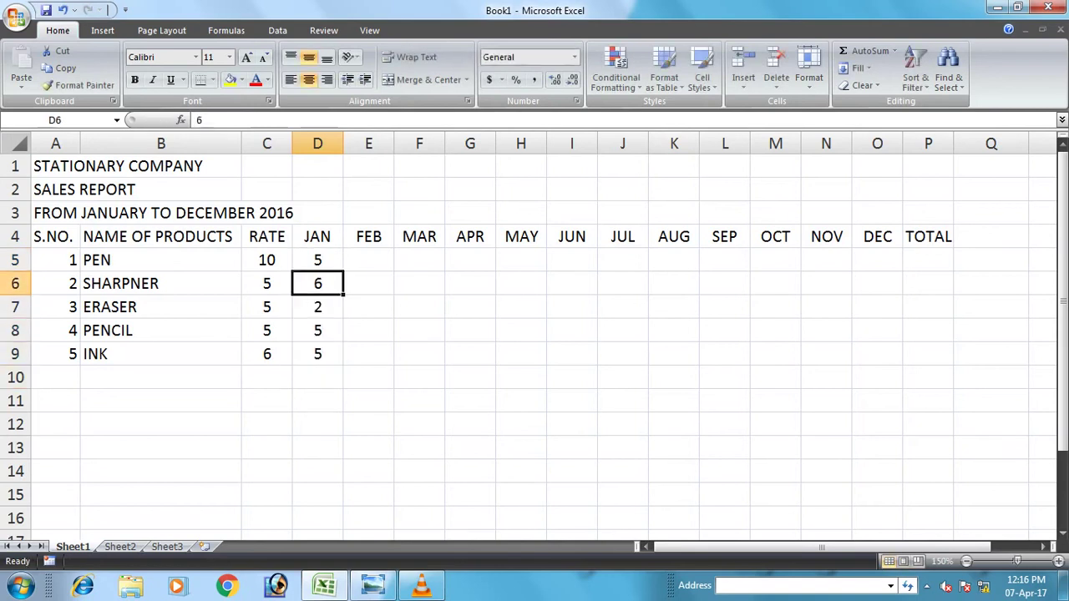
Enter the February quantities 10, 20, 5, 6 and 4 in E5:E9
key("Right")
type("10")
key("Return")
type("20")
key("Return")
type("5")
key("Return")
type("6")
key("Return")
type("4")
key("Up")
Enter the March quantities 50, 2, 5, 6 and 4 in F5:F9
key("Up")
key("Up")
key("Up")
key("Right")
type("50")
key("Return")
type("2")
key("Return")
type("5")
key("Return")
type("6")
key("Return")
type("4")
key("Up")
Enter the April quantities 5, 5, 6, 4 and 0 in G5:G9
key("Up")
key("Up")
key("Up")
key("Right")
type("5")
key("Return")
type("5")
key("Return")
type("6")
key("Return")
type("4")
key("Return")
type("0")
key("Return")
Enter the May quantities 1, 0, 5, 6 and 7 in H5:H9
key("Up")
key("Up")
key("Up")
key("Up")
key("Up")
key("Right")
type("1")
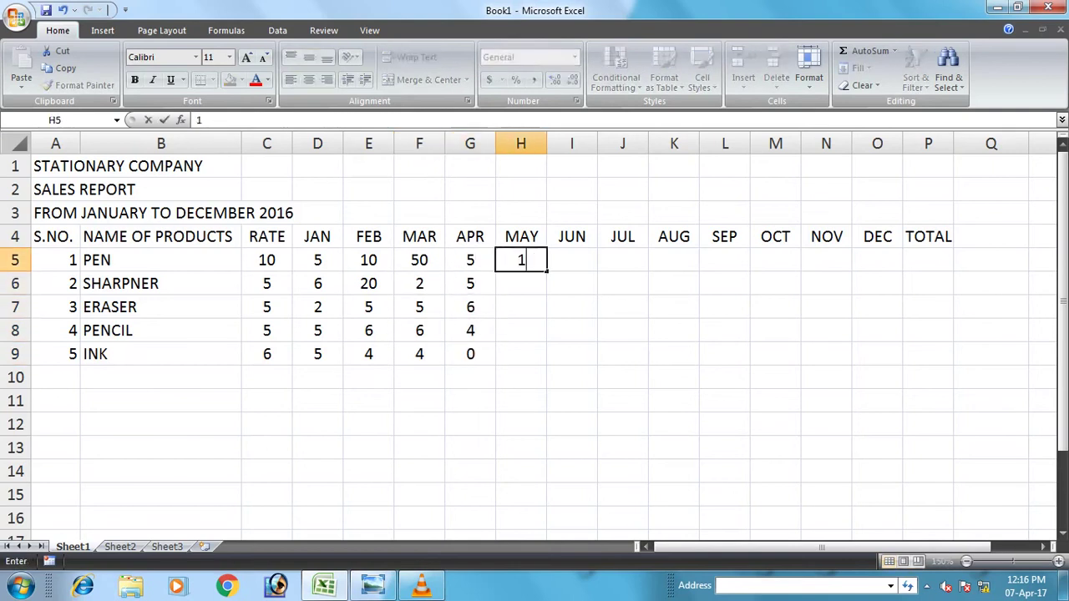
key("Return")
type("0")
key("Return")
type("5")
key("Return")
type("6")
key("Return")
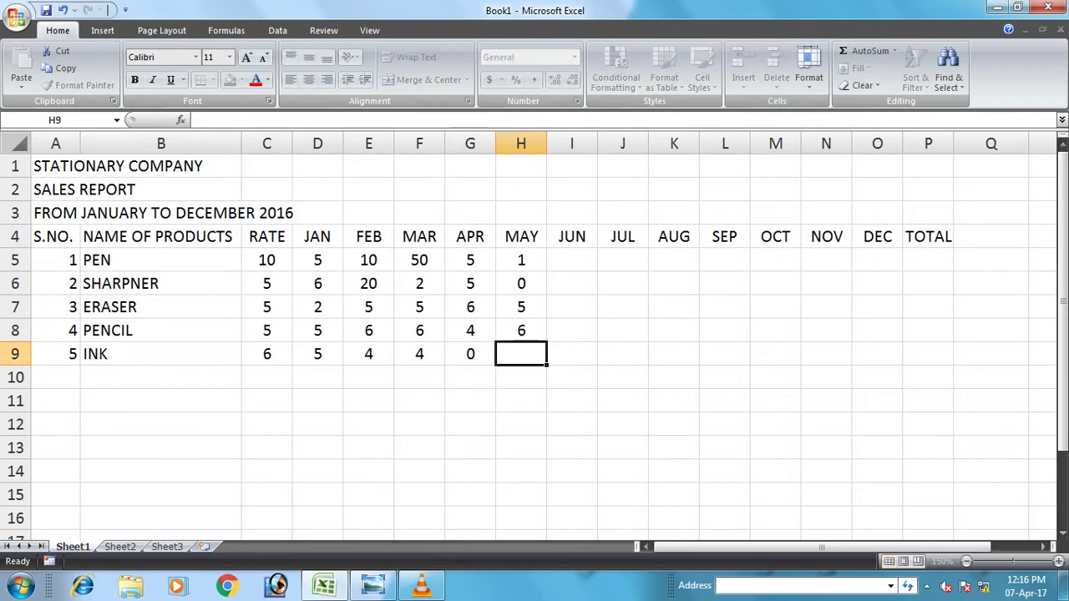
type("7")
key("Return")
Enter the June quantities 3, 6, 5, 4 and 1 in I5:I9
key("Up")
key("Up")
key("Up")
key("Up")
key("Up")
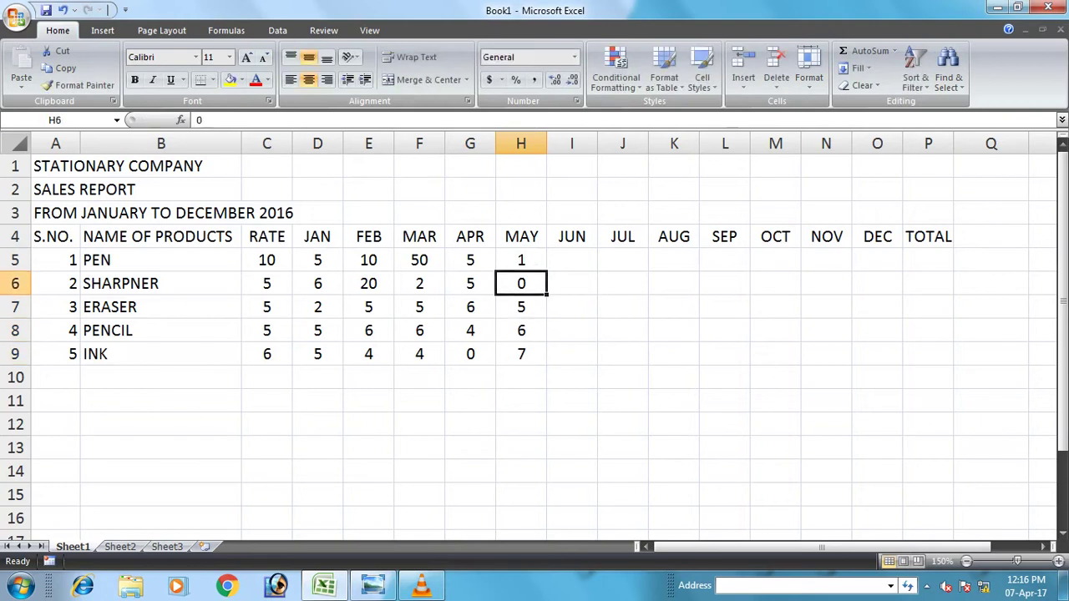
key("Right")
type("3")
key("Return")
type("6")
key("Return")
type("5")
key("Return")
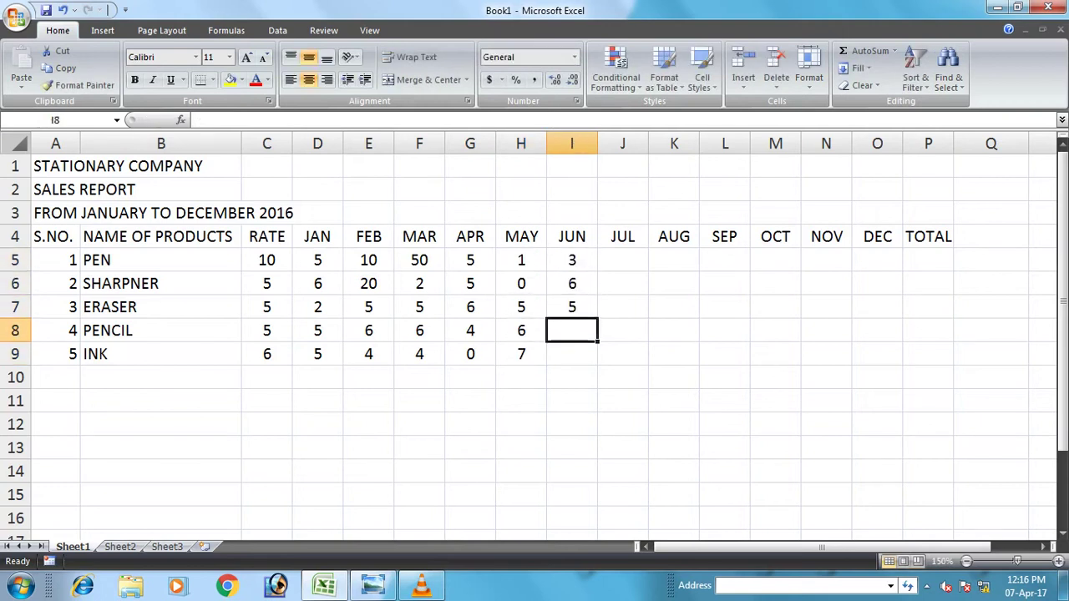
type("4 1")
key("Up")
Enter the July quantities 5, 2, 0, 0 and 1 in J5:J9
key("Up")
key("Up")
key("Up")
key("Up")
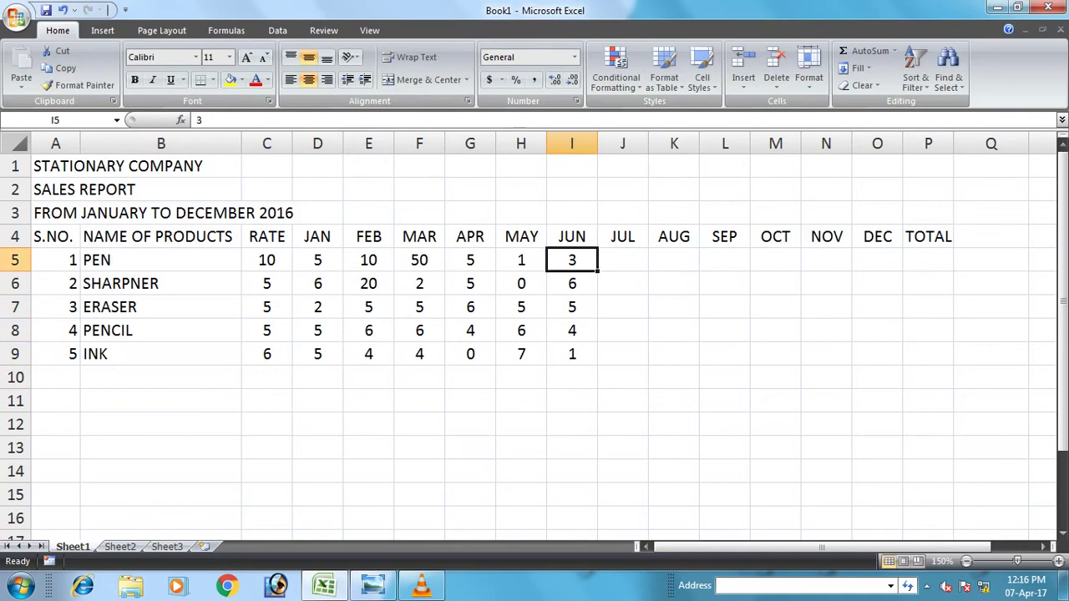
key("Right")
type("5")
key("Return")
type("2")
key("Return")
type("0")
key("Return")
type("0")
key("Return")
type("1")
key("Up")
Copy the April and May quantities in G5:H9
key("Up")
key("Up")
key("Up")
key("Up")
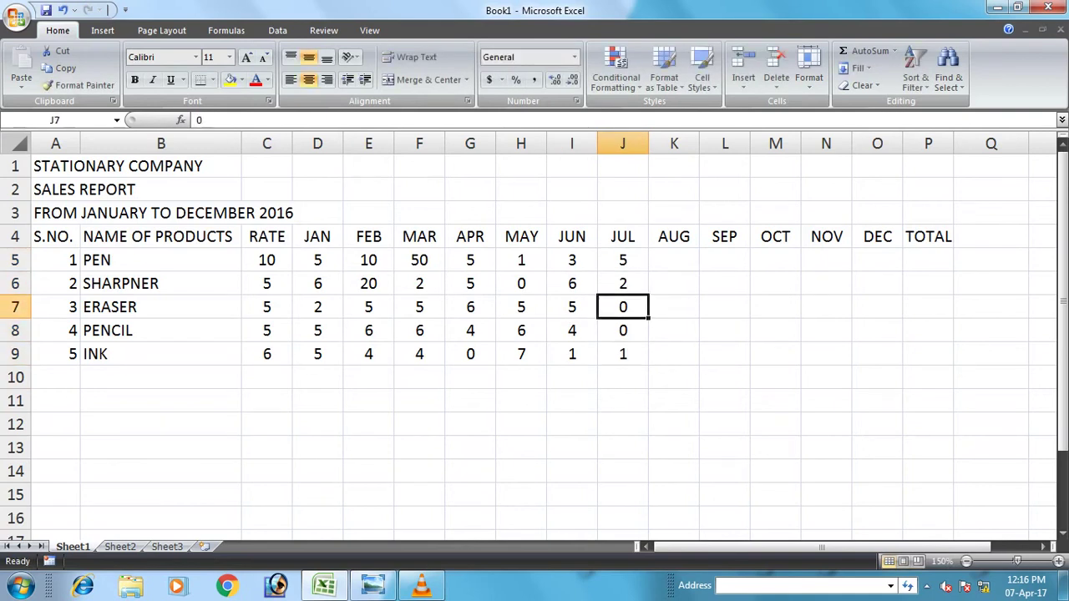
key("Left")
key("Down")
key("Left")
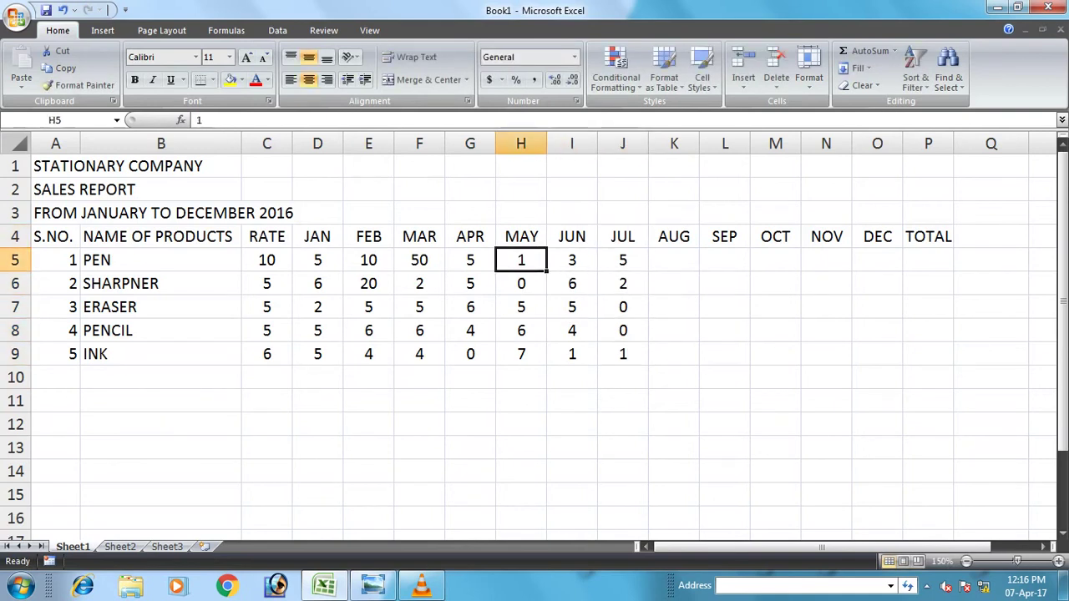
key("shift+Left")
key("shift+Down")
key("shift+Down")
key("shift+Down")
key("shift+Down")
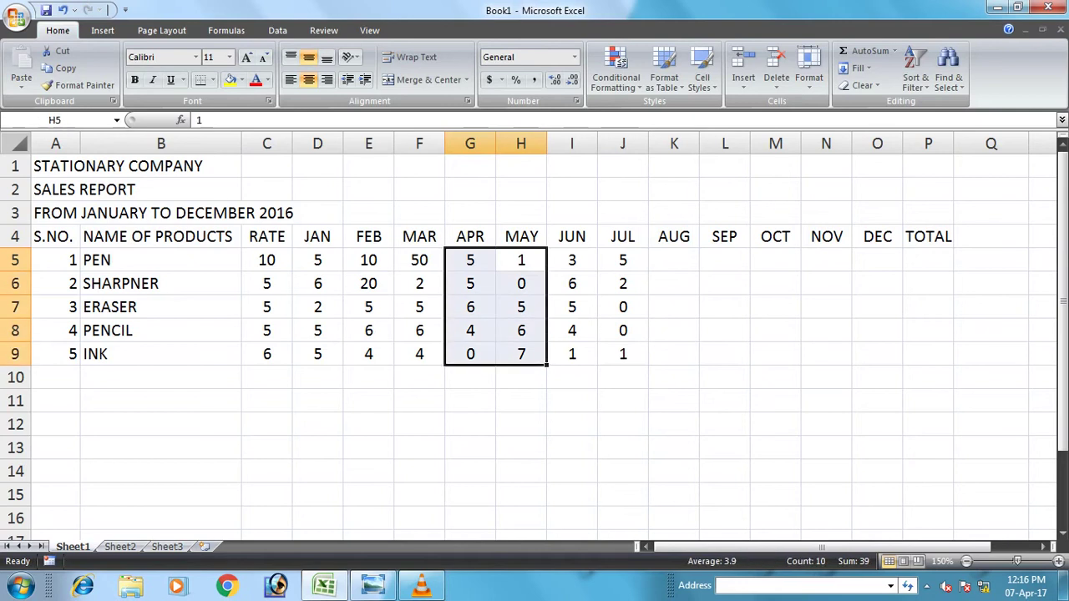
key("ctrl+c")
Paste the copied quantities into K5:N9 to fill the August to November columns
key("Right")
key("Right")
key("Right")
key("Right")
key("shift+Right")
key("shift+Right")
key("shift+Right")
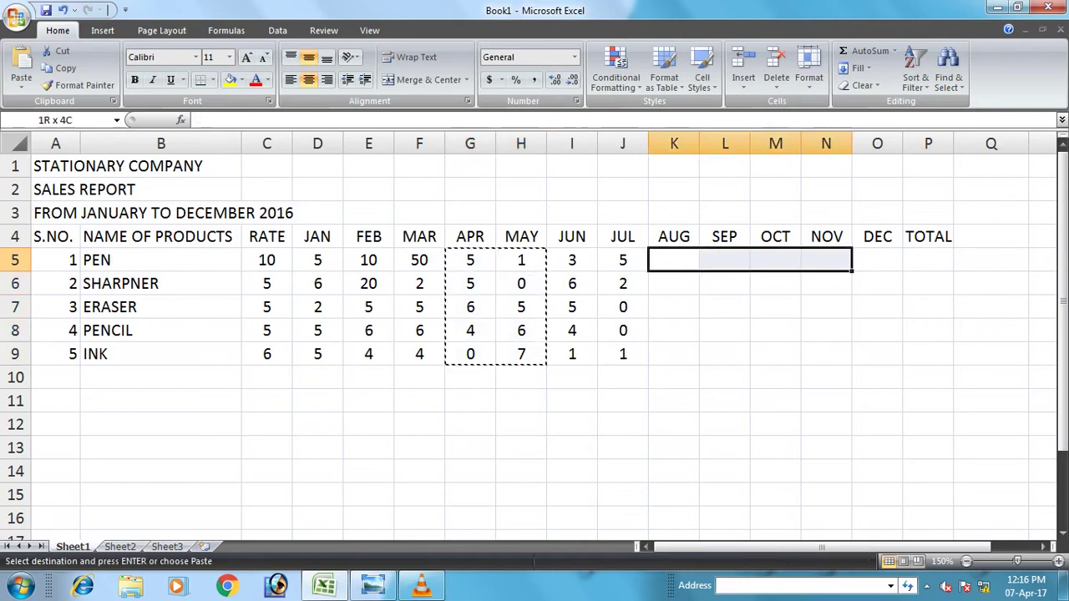
key("shift+Down")
key("shift+Down")
key("shift+Down")
key("shift+Down")
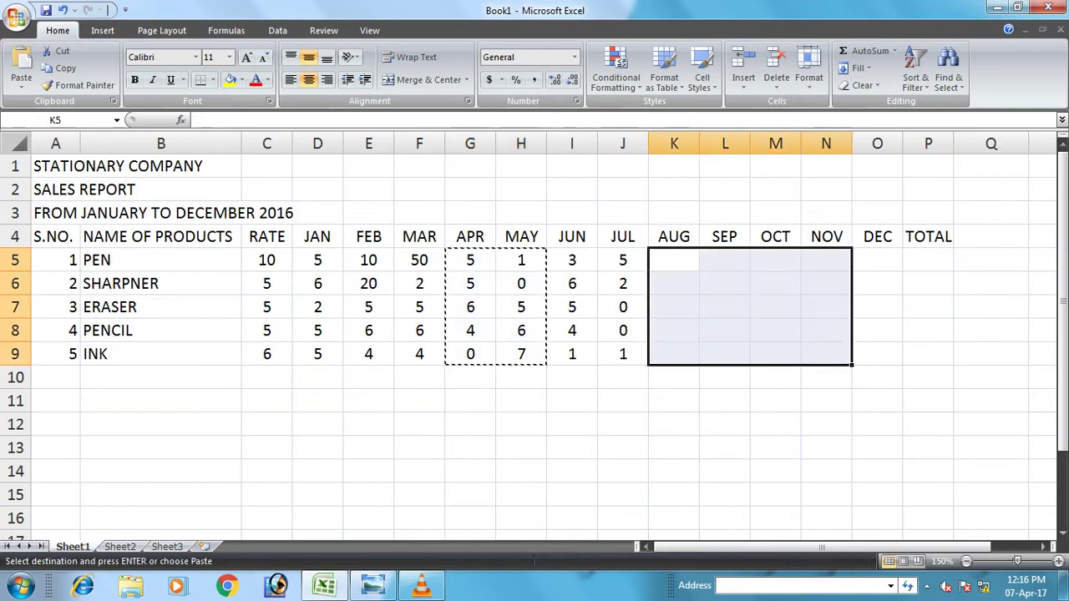
key("ctrl+v")
Enter the December quantities 0, 0, 2, 4 and 2 in O5:O9
key("Right")
key("Right")
key("Right")
key("Right")
type("0")
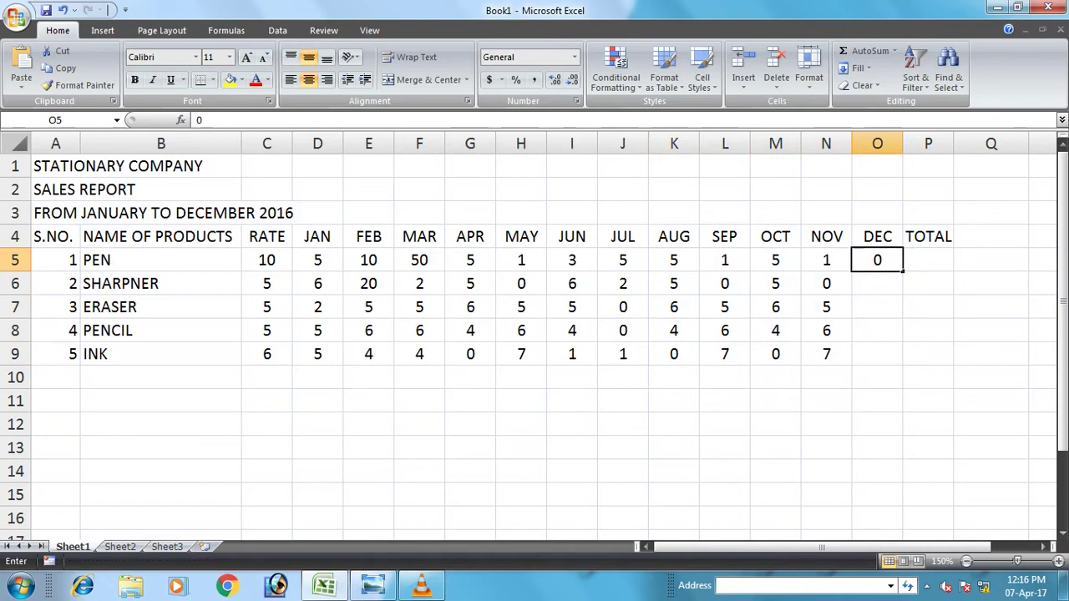
key("Return")
type("0")
key("Return")
type("2")
key("Return")
type("4")
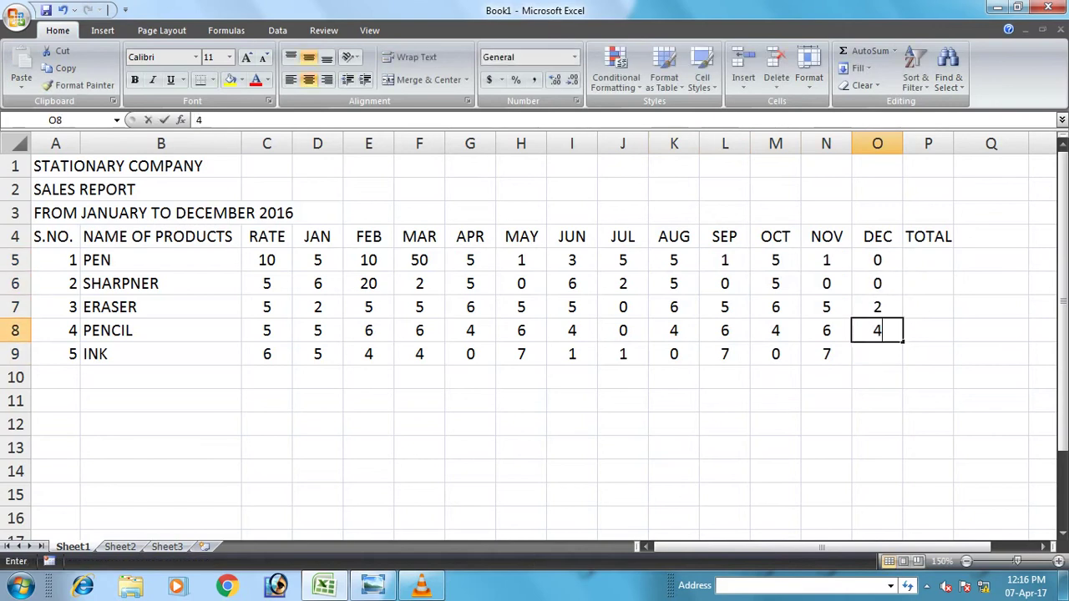
key("Return")
type("2")
key("Return")
Enter the formula =SUM(D5:O5) in P5 to total the PEN quantities from January to December
key("Up")
key("Up")
key("Up")
key("Up")
key("Up")
key("Right")
type("=C")
key("BackSpace")
type("SUM(")
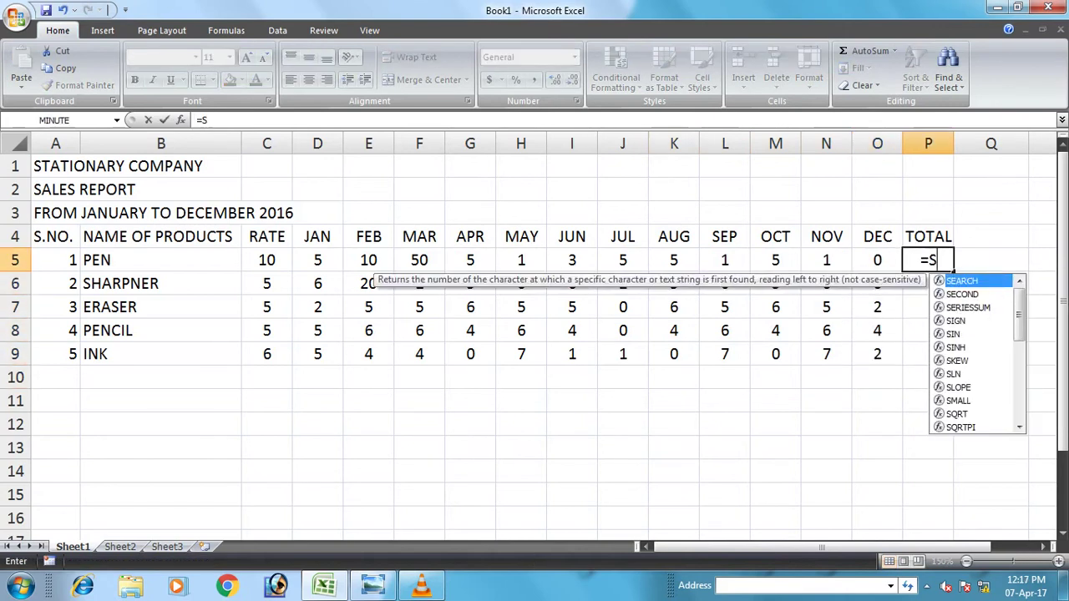
key("Left")
key("Left")
key("Left")
key("Left")
key("Left")
key("Left")
key("Left")
key("Left")
key("Left")
key("Left")
key("Left")
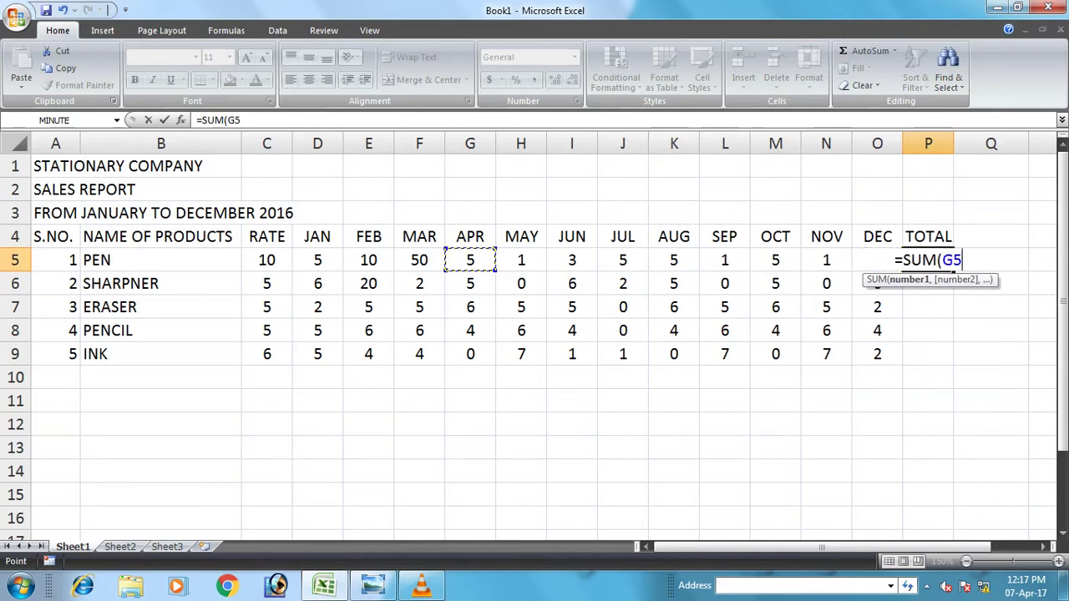
key("Left")
key("shift+Right")
key("shift+Right")
key("shift+Right")
key("shift+Right")
key("shift+Right")
key("shift+Right")
key("shift+Right")
key("shift+Right")
key("shift+Right")
key("shift+Right")
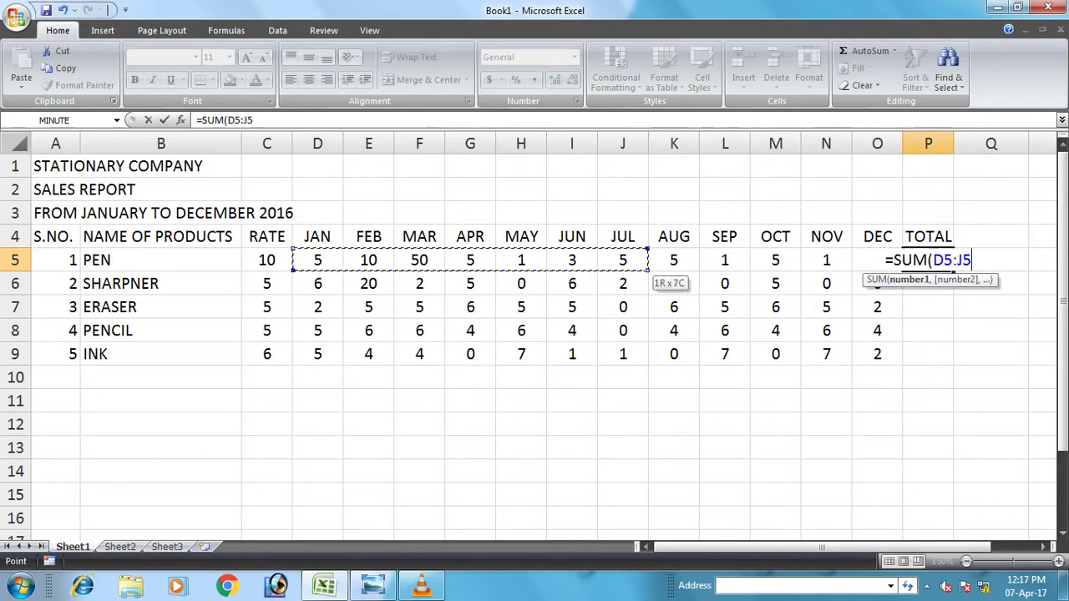
key("shift+Right")
type(")")
key("Return")
Copy the total formula from P5 to P6:P9 for the remaining products
key("Up")
key("ctrl+c")
key("Down")
key("shift+Down")
key("shift+Down")
key("shift+Down")
key("ctrl+v")
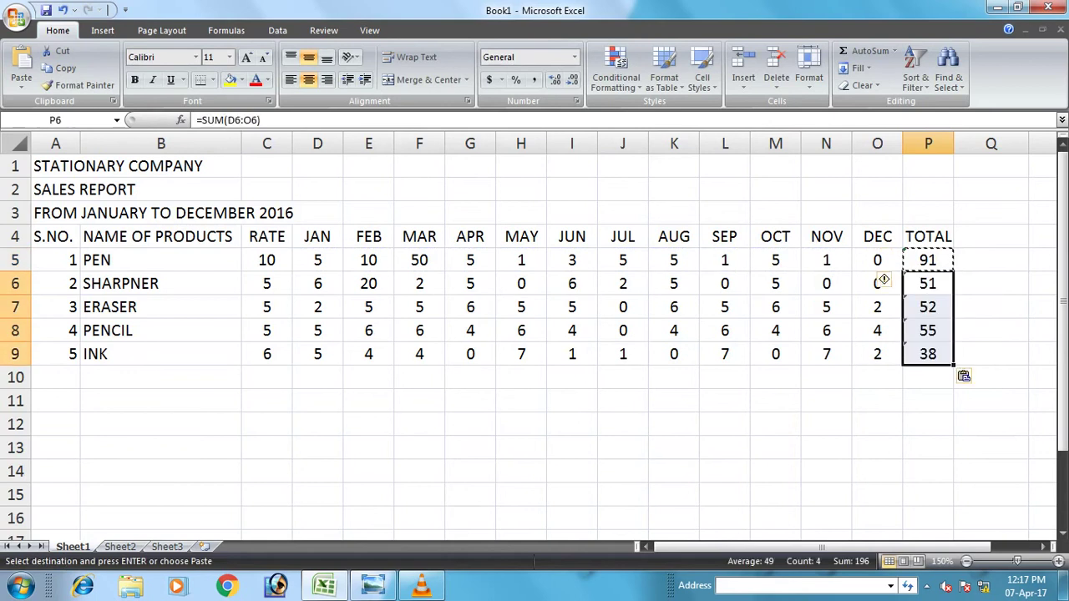
Insert a row above the column headers and add the heading UNIT SOLD, merged and centered across D4:P4
left_click(15, 237)
key("ctrl+shift+plus")
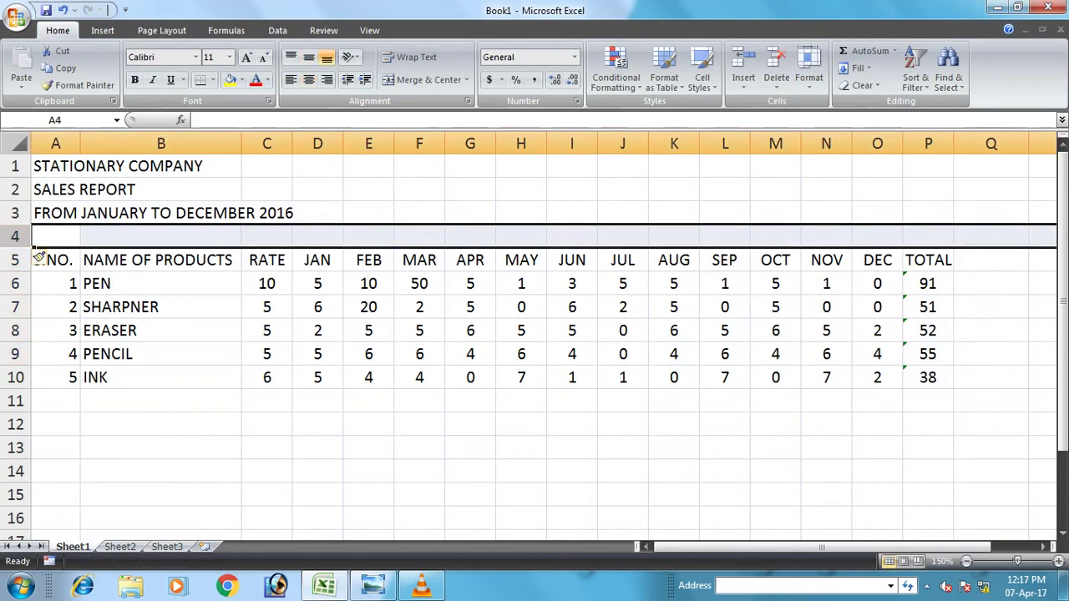
left_click(318, 236)
type("U")
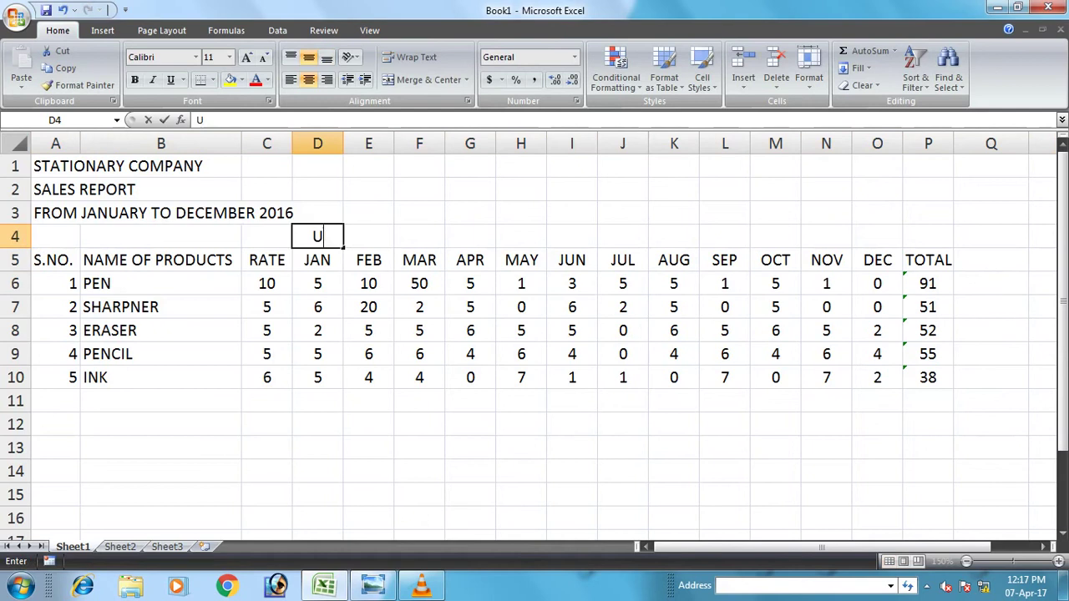
type("NIT SOLD")
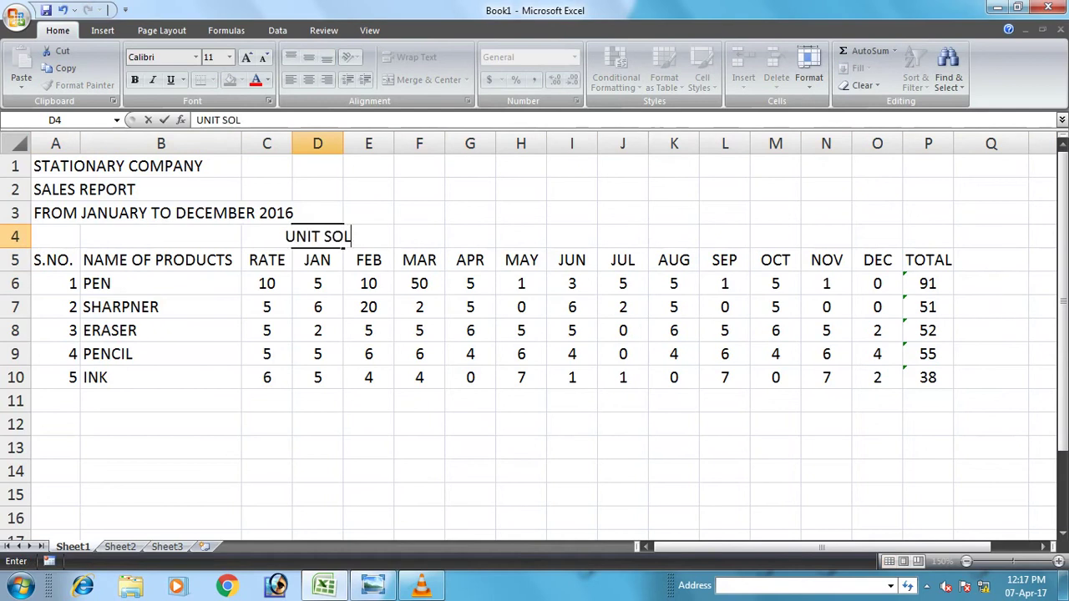
key("Return")
left_click_drag(317, 237, 928, 236)
left_click(429, 79)
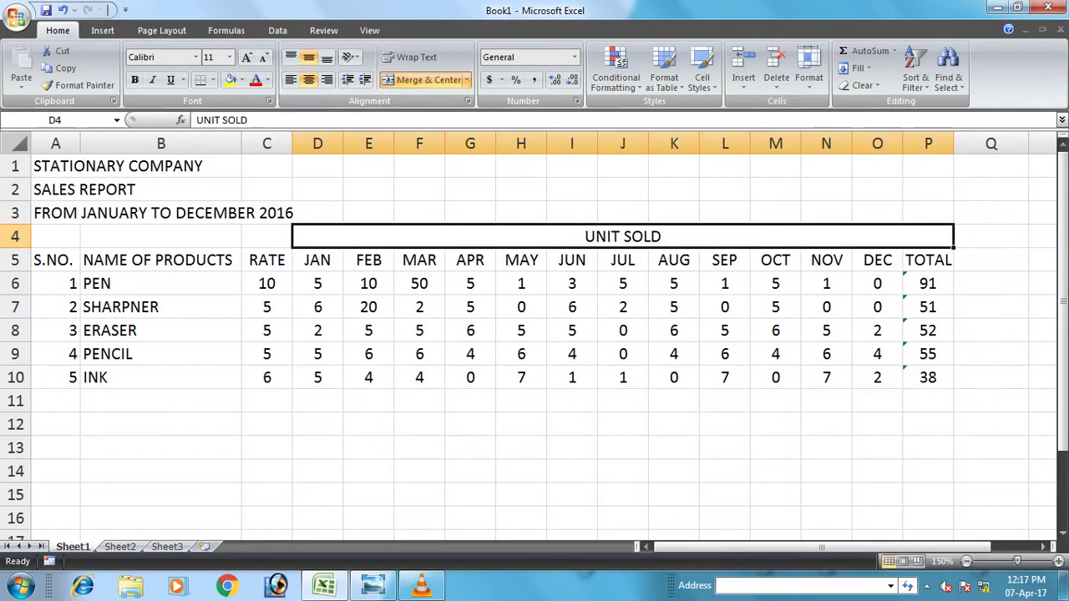
Merge and center the S.NO., NAME OF PRODUCTS and RATE headers each across rows 4 and 5
left_click(266, 237)
left_click_drag(161, 260, 161, 236)
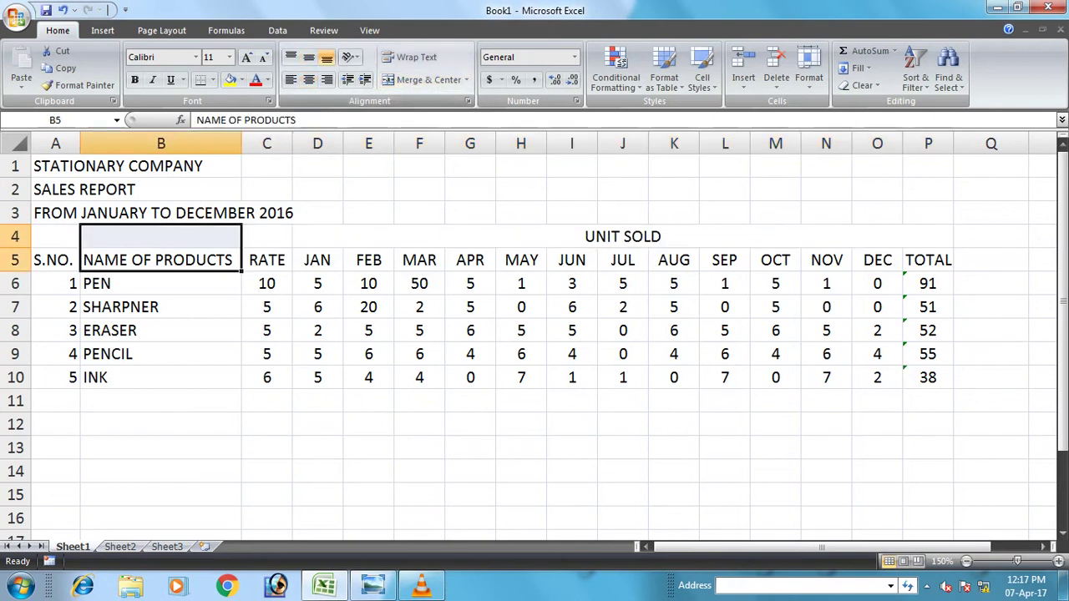
left_click(428, 79)
left_click_drag(266, 259, 267, 236)
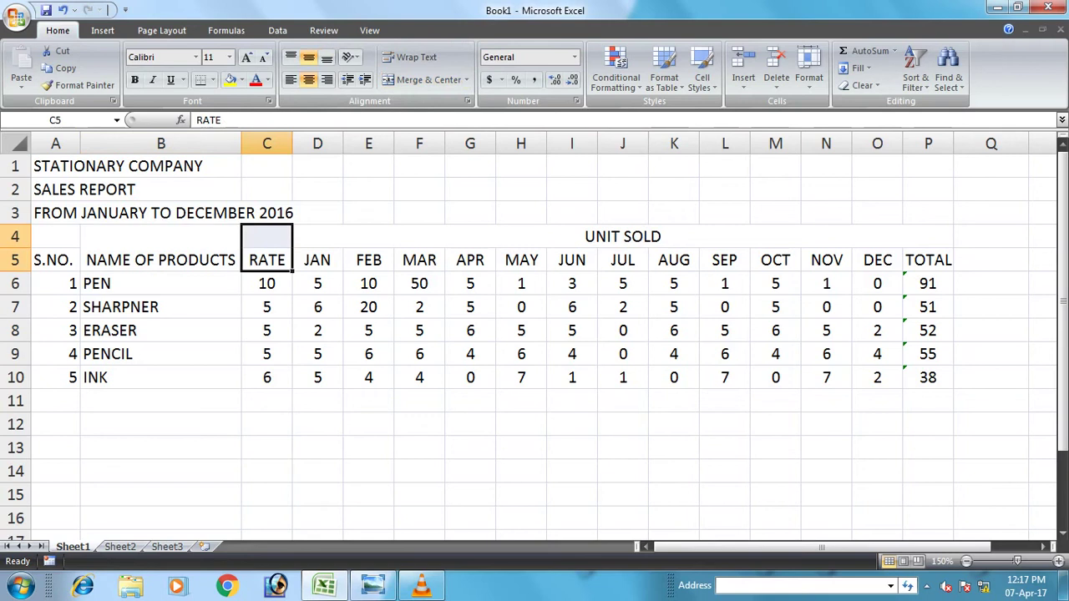
left_click(429, 79)
left_click_drag(55, 259, 928, 401)
left_click(429, 79)
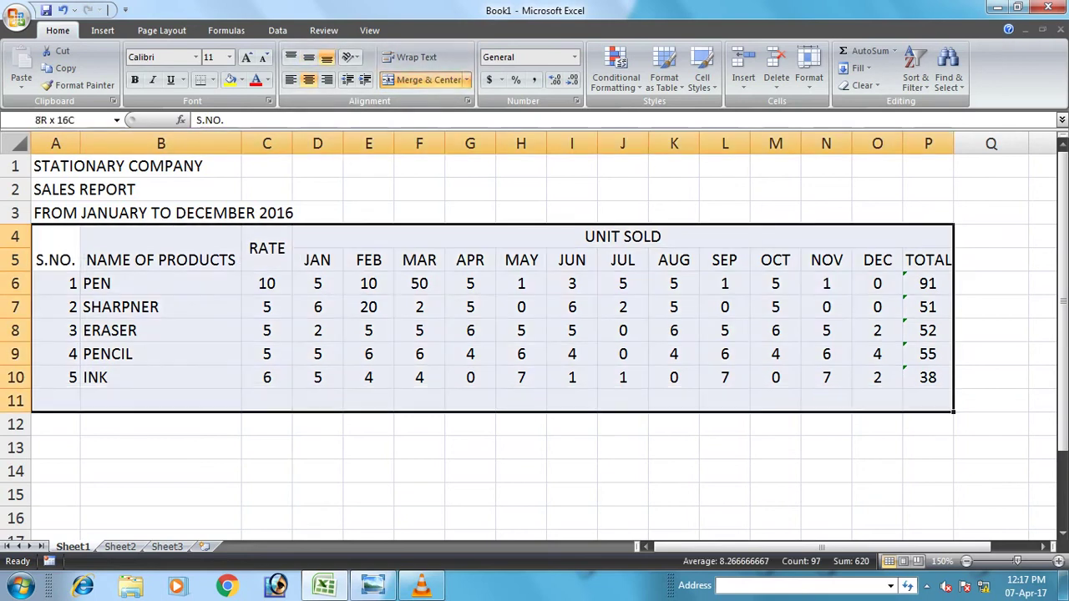
Apply all borders to A4:P11 and center its contents horizontally and vertically
left_click(213, 79)
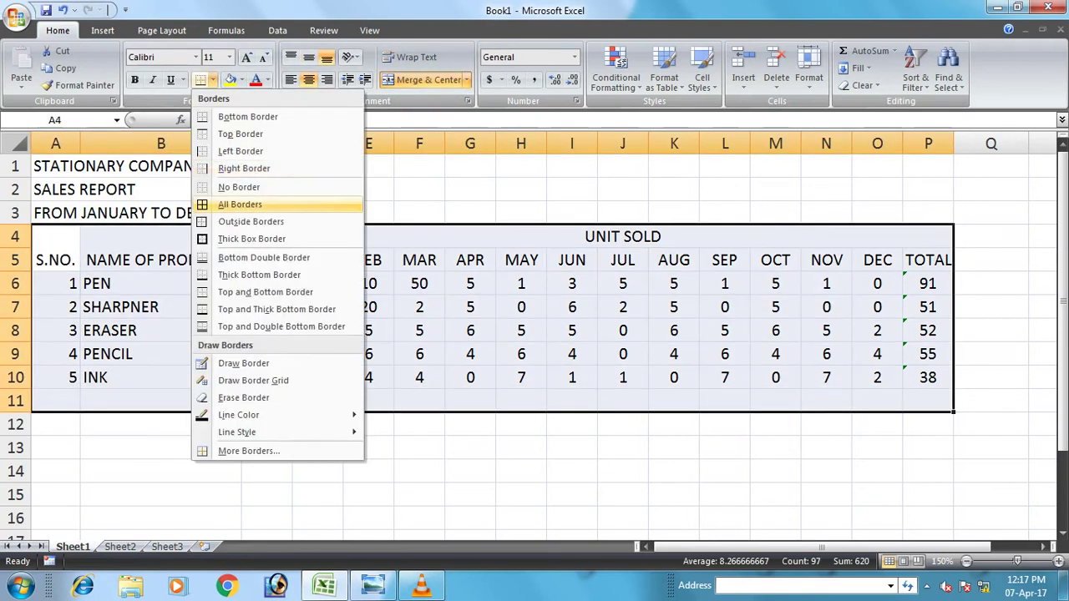
left_click(251, 208)
left_click(309, 80)
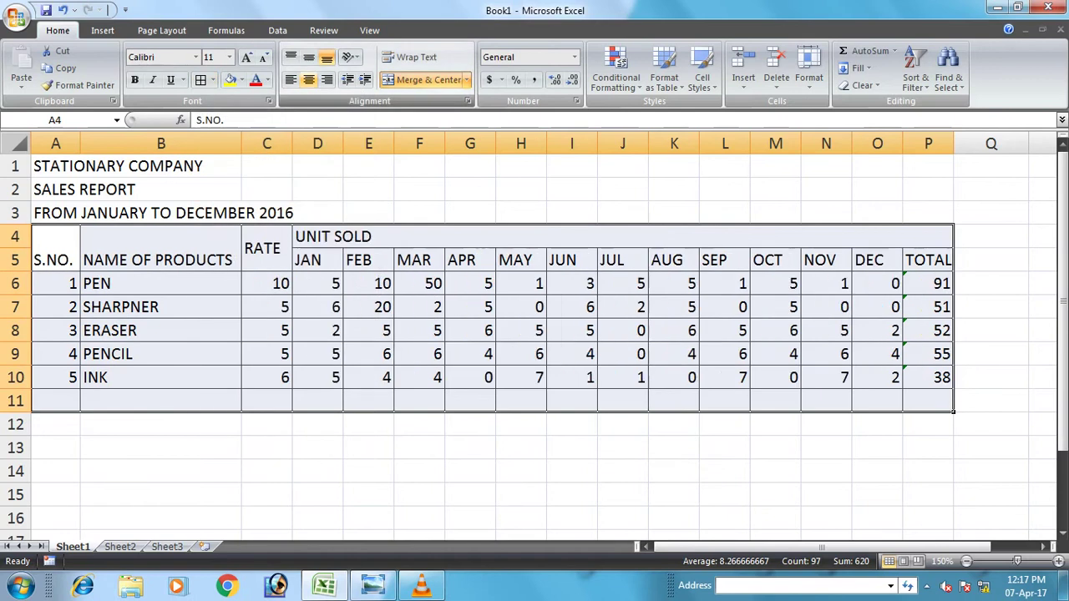
left_click(308, 57)
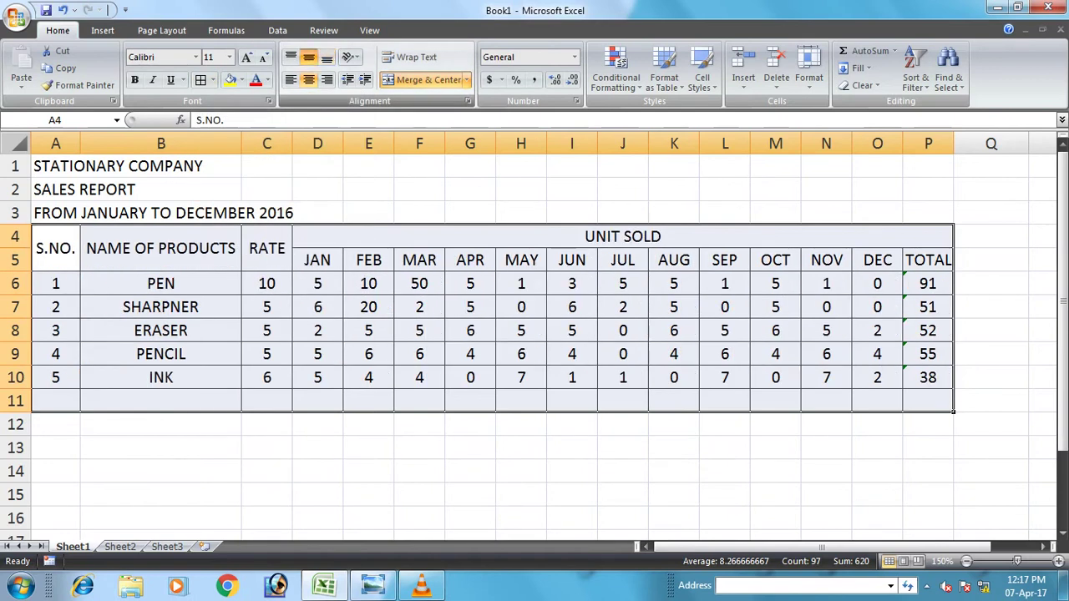
Make rows 1 to 5 bold, and merge and center each of the three title lines across columns A to P
left_click_drag(15, 236, 15, 269)
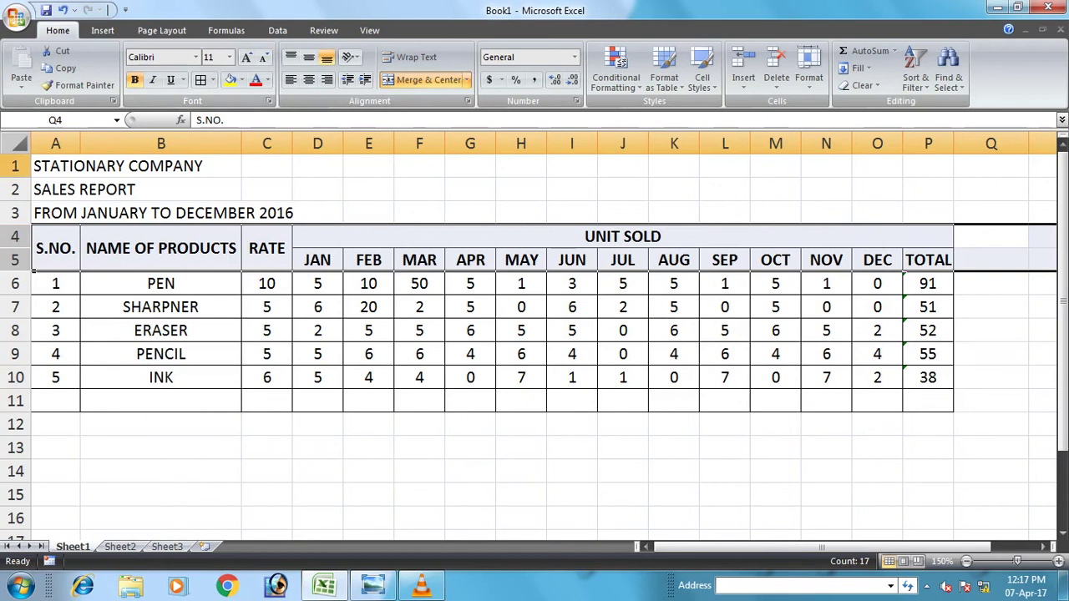
left_click_drag(15, 166, 15, 213)
left_click_drag(79, 163, 936, 167)
left_click(421, 79)
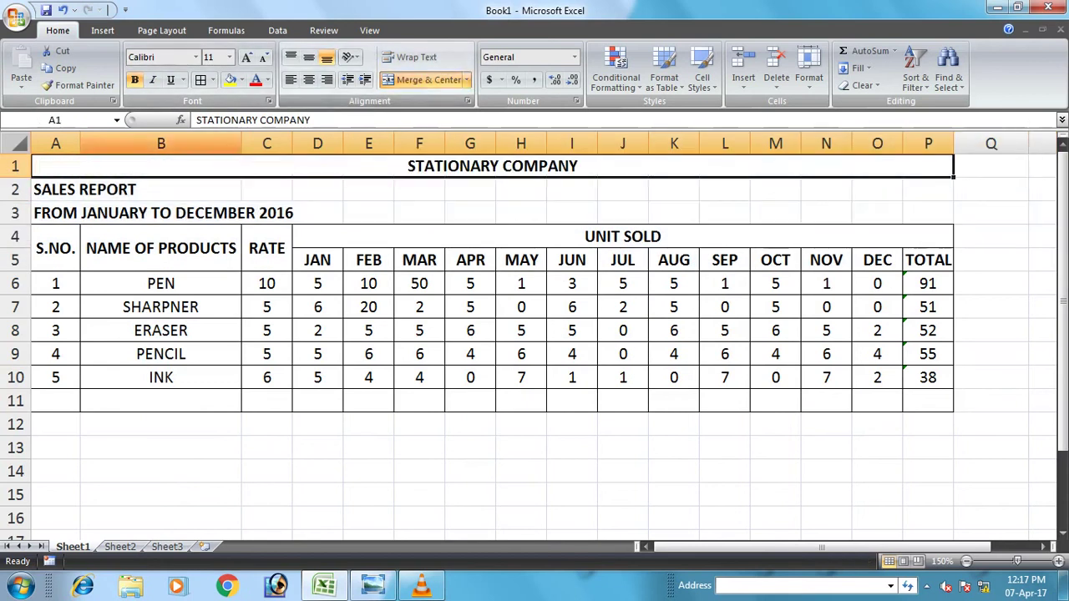
left_click_drag(50, 190, 944, 189)
left_click(467, 79)
left_click(438, 98)
left_click_drag(50, 213, 928, 213)
left_click(422, 80)
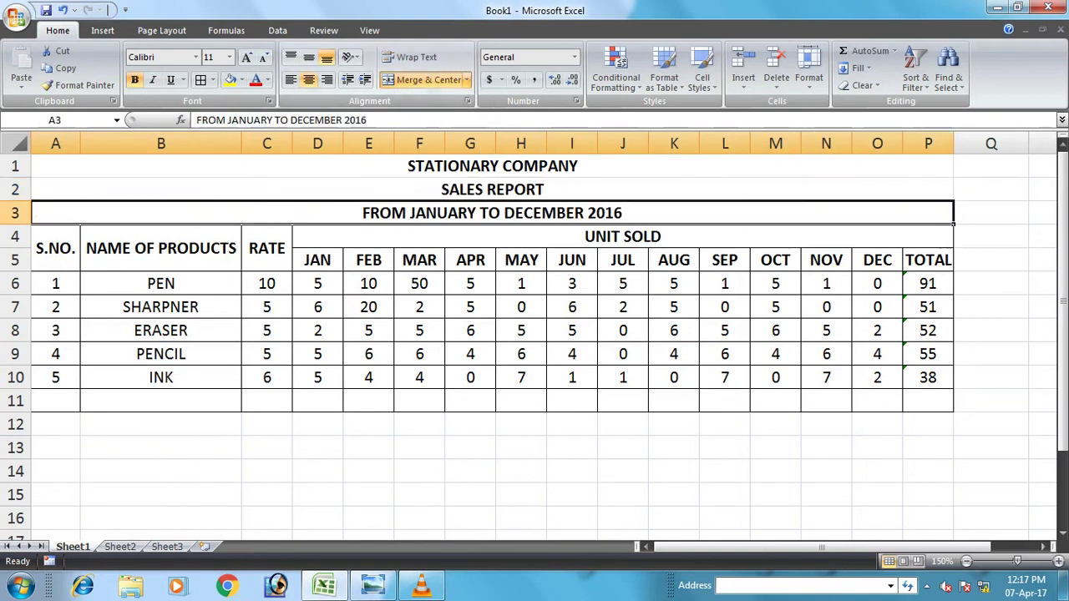
Fill the header cells A4:P5 and the empty row A11:P11 with light grey, making row 11 bold
left_click_drag(50, 248, 927, 260)
left_click(241, 80)
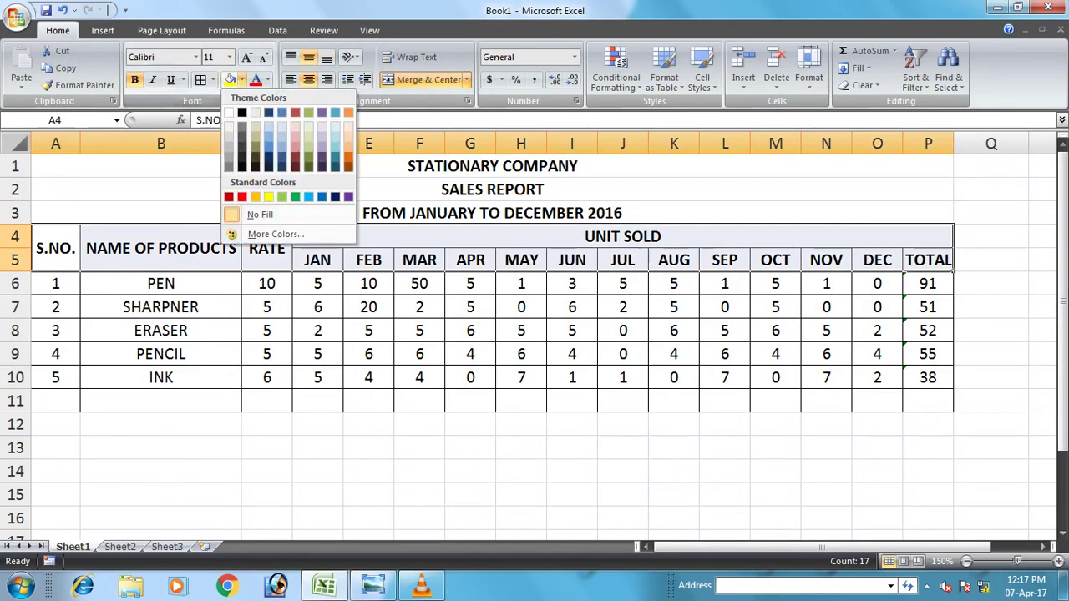
left_click(229, 143)
left_click_drag(51, 401, 953, 408)
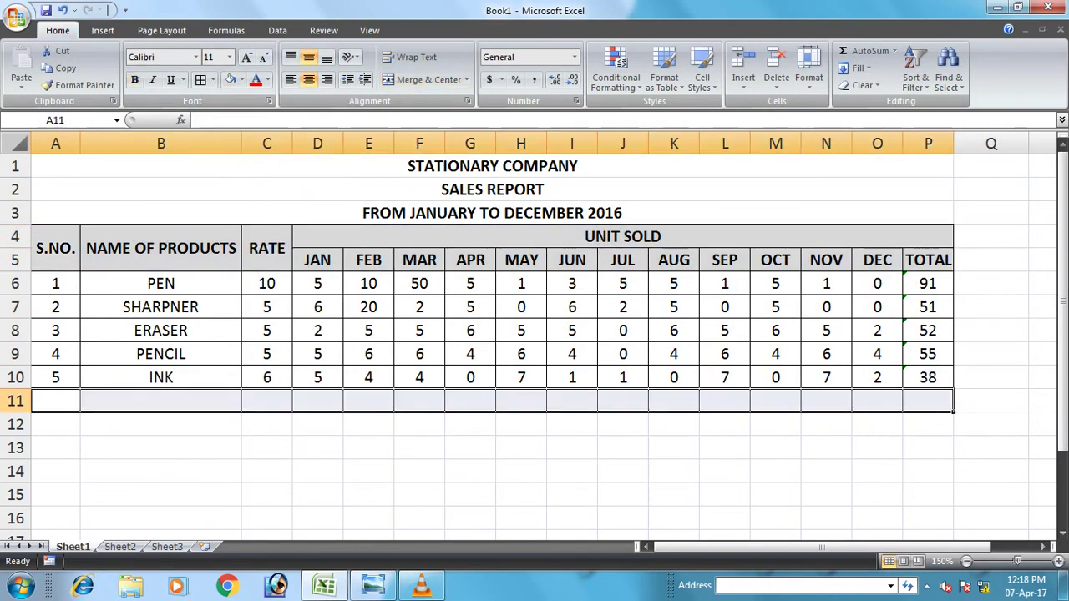
left_click(231, 80)
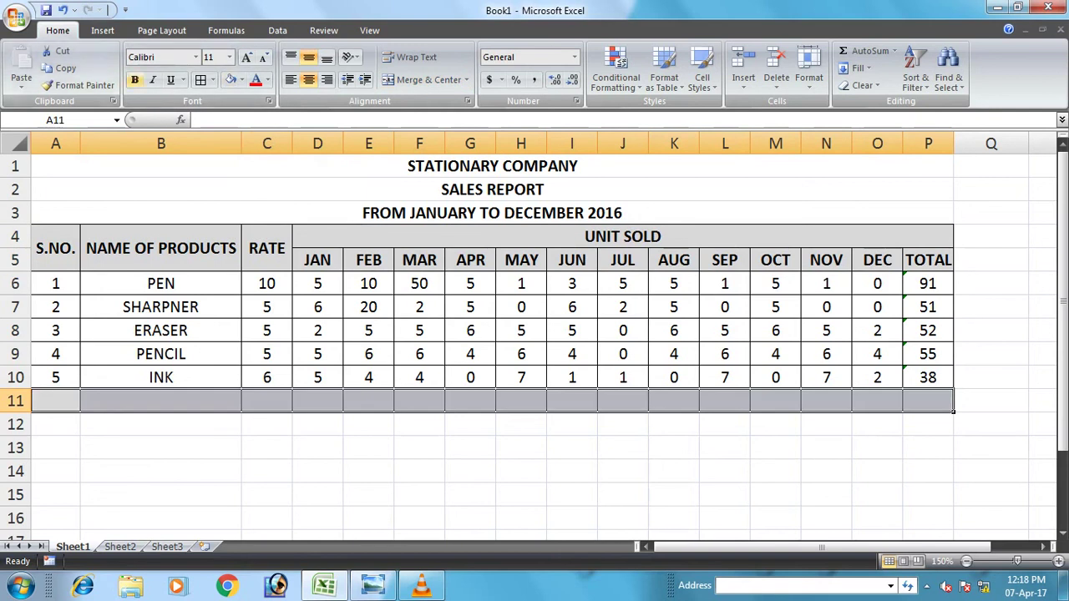
Merge and center A11:B11 and enter the label TOTAL VALUE in it
left_click_drag(51, 401, 241, 409)
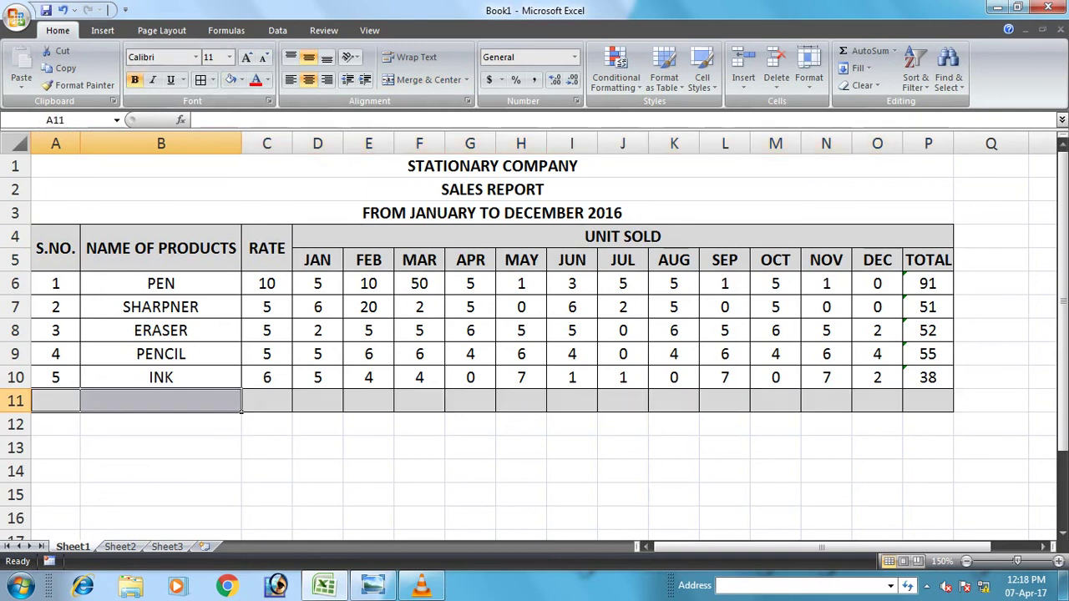
left_click(428, 79)
type("TOTAL VALUE")
key("Tab")
key("Tab")
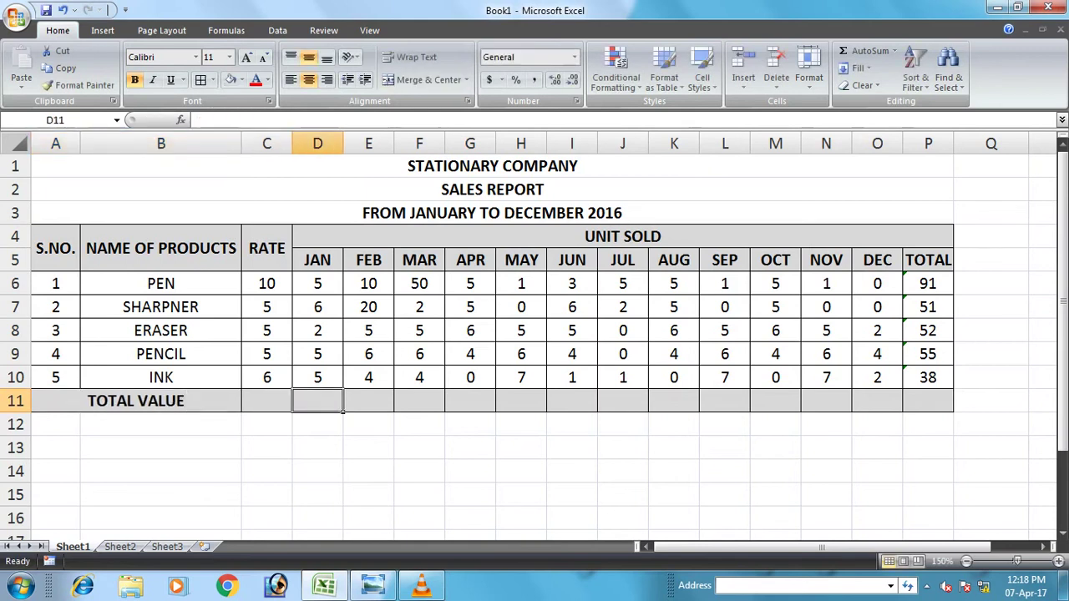
Enter =SUMPRODUCT(C6:C10,D6:D10) in D11 to calculate the January sales value
type("=SUMPR")
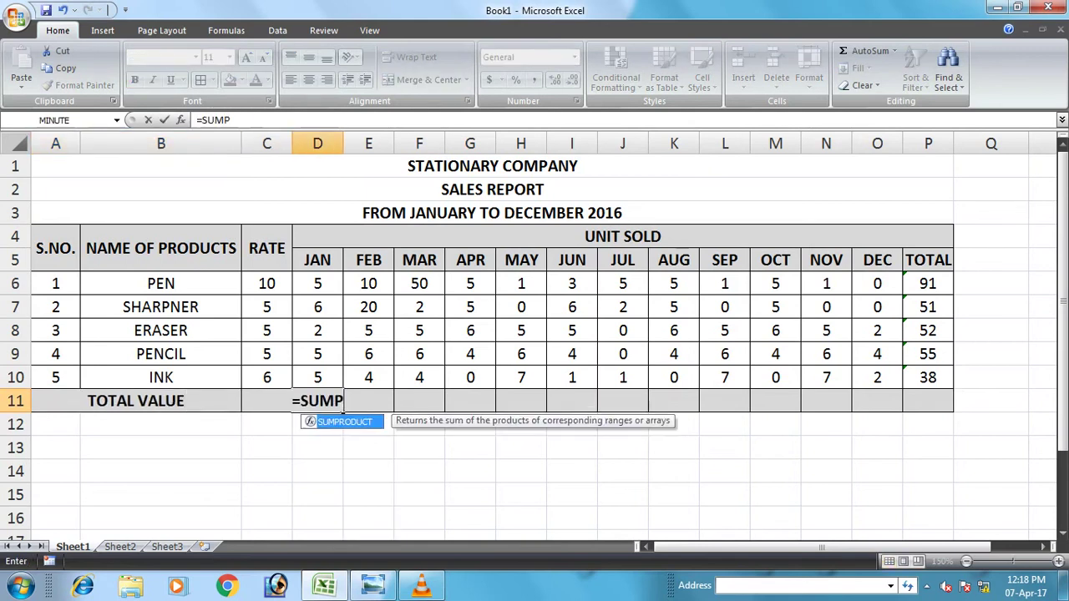
key("Tab")
key("Up")
key("Up")
left_click_drag(268, 284, 288, 383)
type(",")
key("Up")
key("Up")
key("Up")
left_click_drag(318, 284, 328, 378)
key("Return")
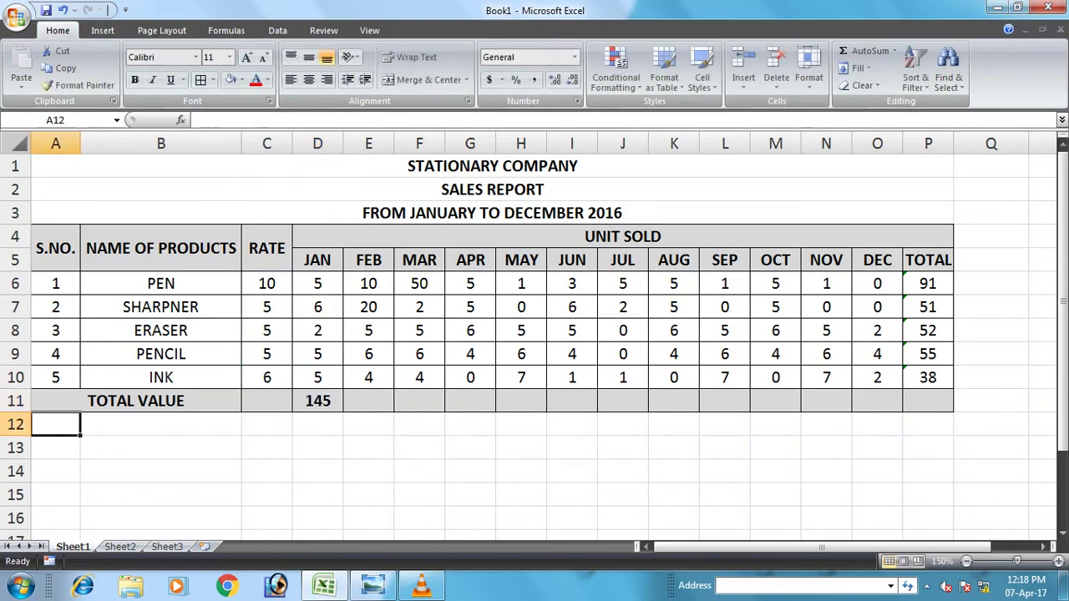
Make the rate range C6:C10 an absolute reference in the D11 SUMPRODUCT formula
left_click(321, 401)
double_click(321, 401)
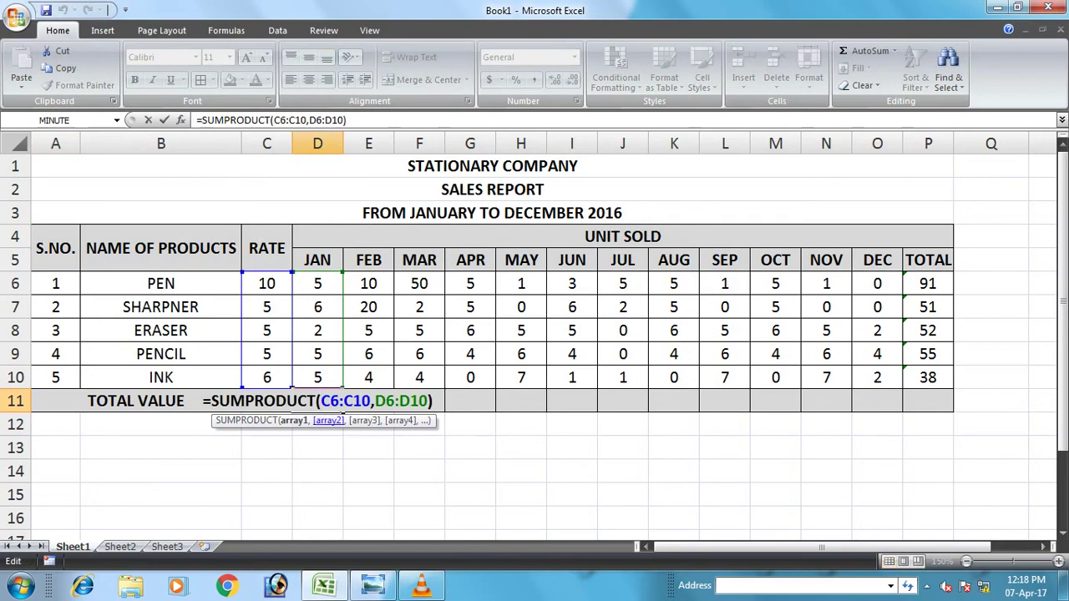
key("F4")
key("Return")
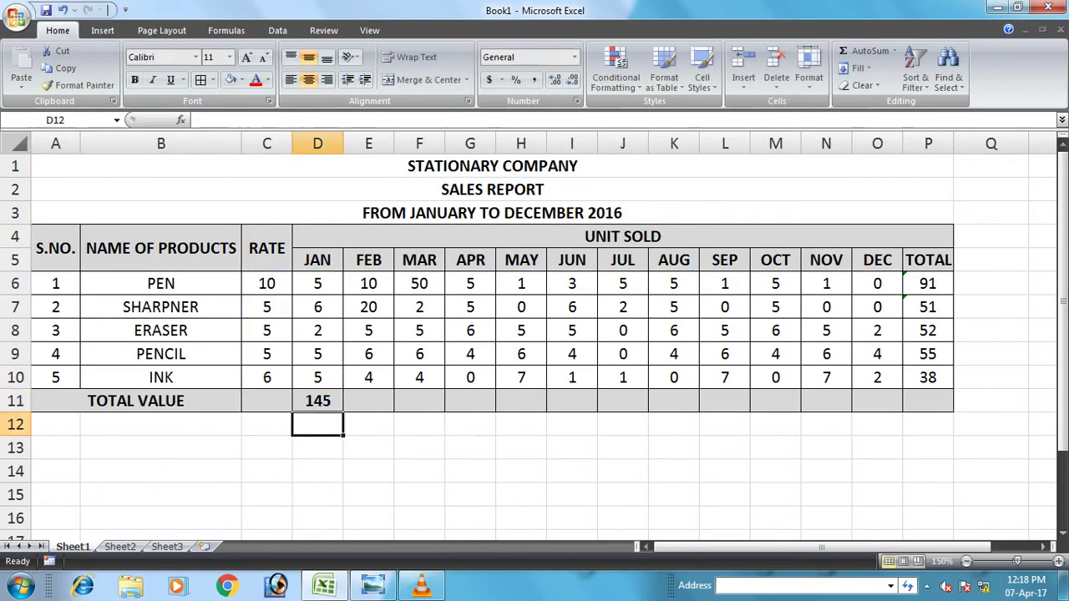
Copy the D11 formula to E11:P11 to fill the total value for the other months and the total column
left_click(318, 401)
key("ctrl+c")
left_click_drag(368, 401, 954, 409)
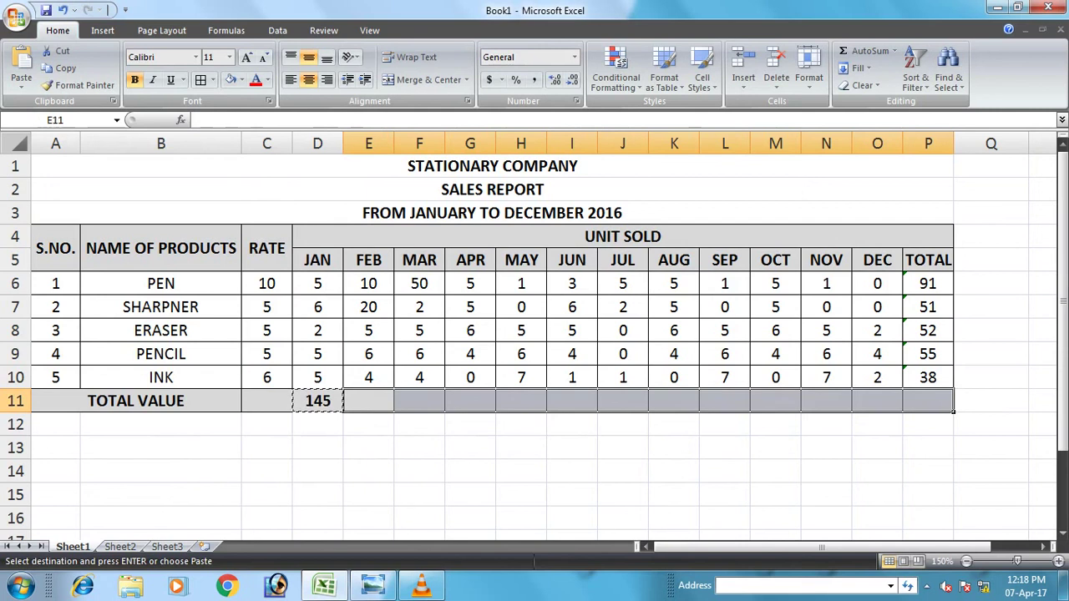
key("ctrl+v")
left_click(725, 471)
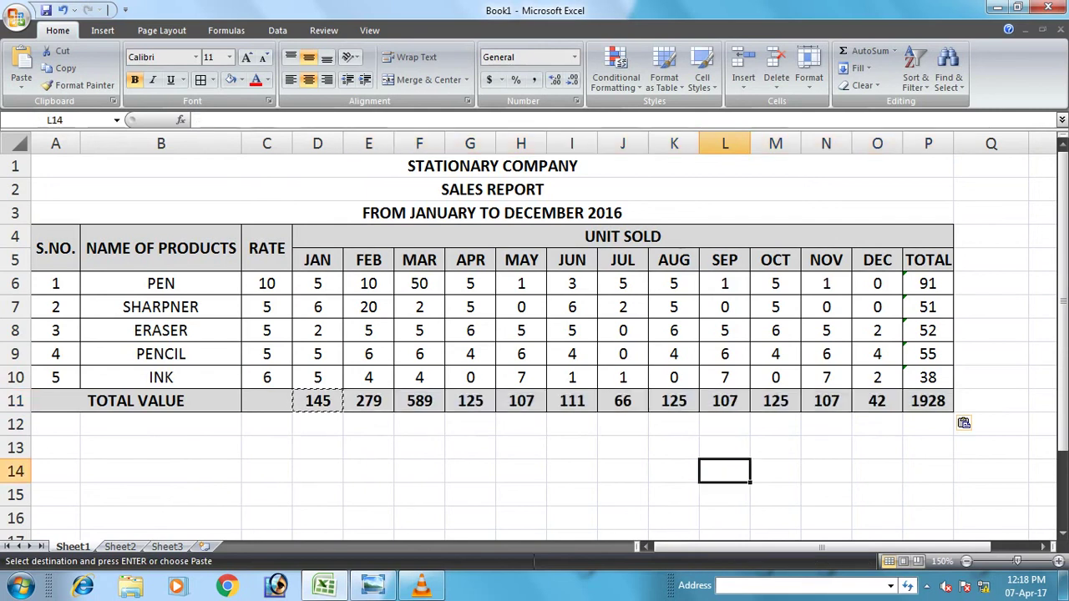
key("Escape")
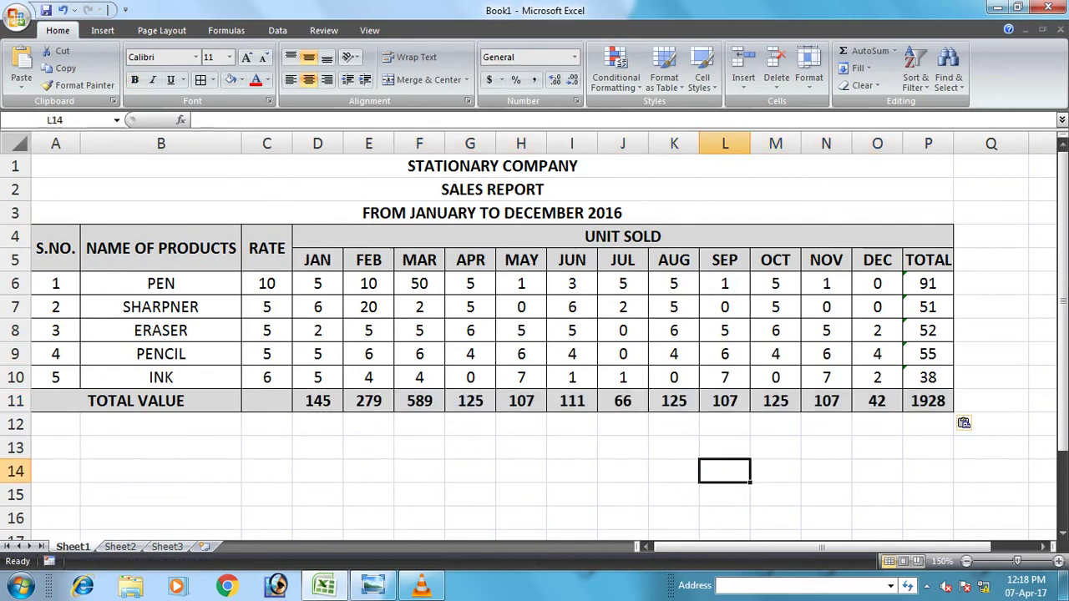
Open the Save As dialog for the workbook and dismiss it without saving
key("ctrl+s")
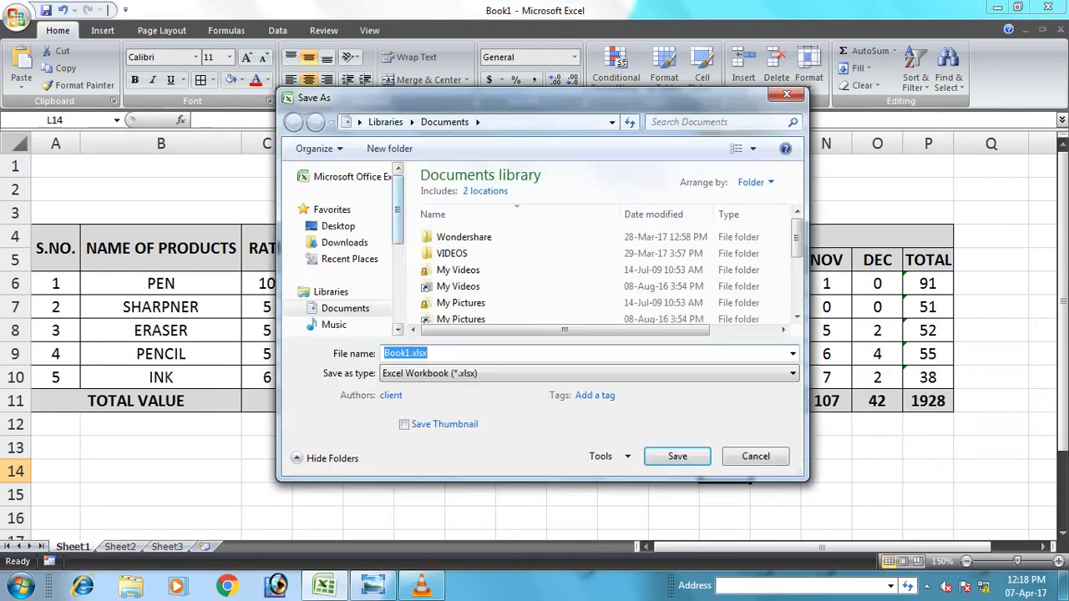
key("Escape")
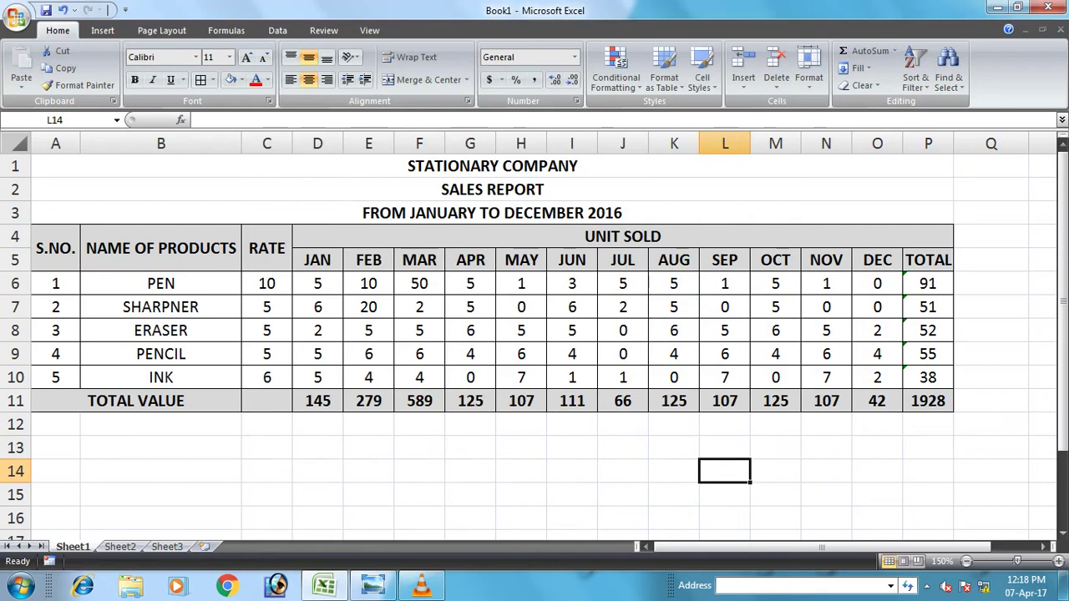
Switch to Windows Photo Viewer to show the image Last Page copy.jpg
left_click(373, 586)
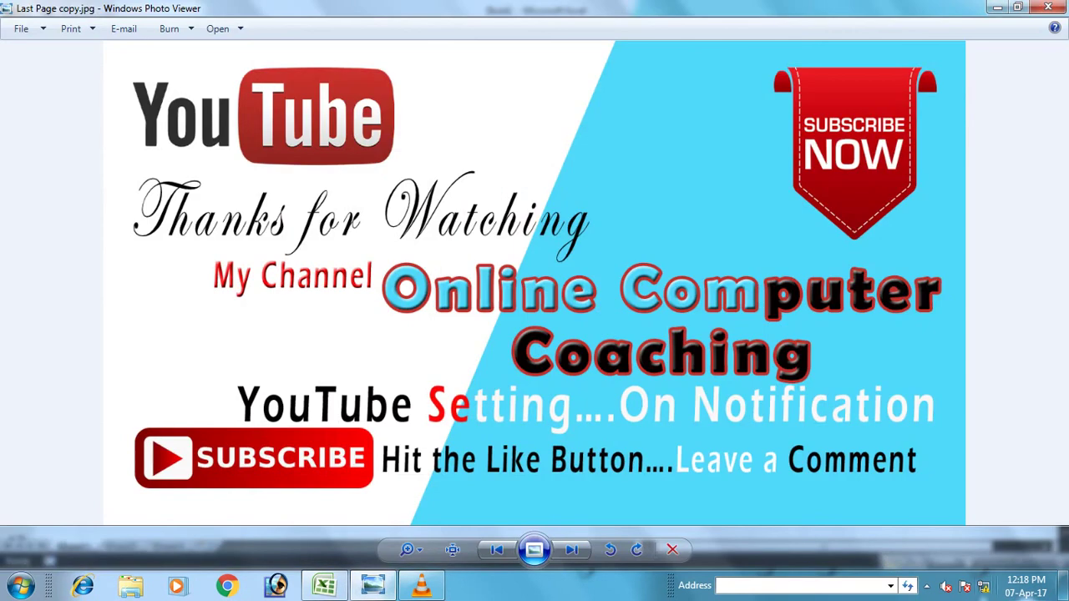